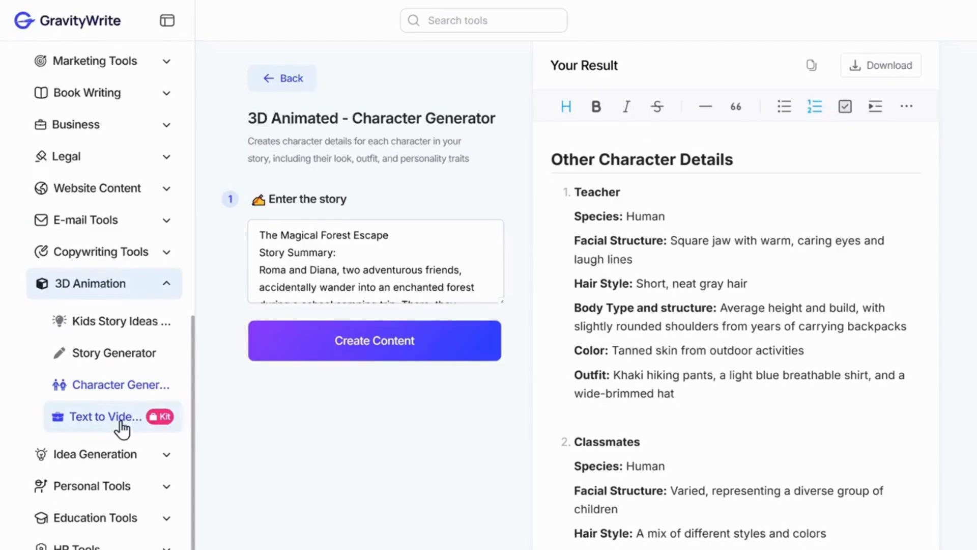
- Open the 3D Animation Text to Video Prompt Generator in a new tab and save its story and characters' summaries
{"action": "right_click", "coordinate": [121, 420]}
{"action": "left_click", "coordinate": [164, 374]}
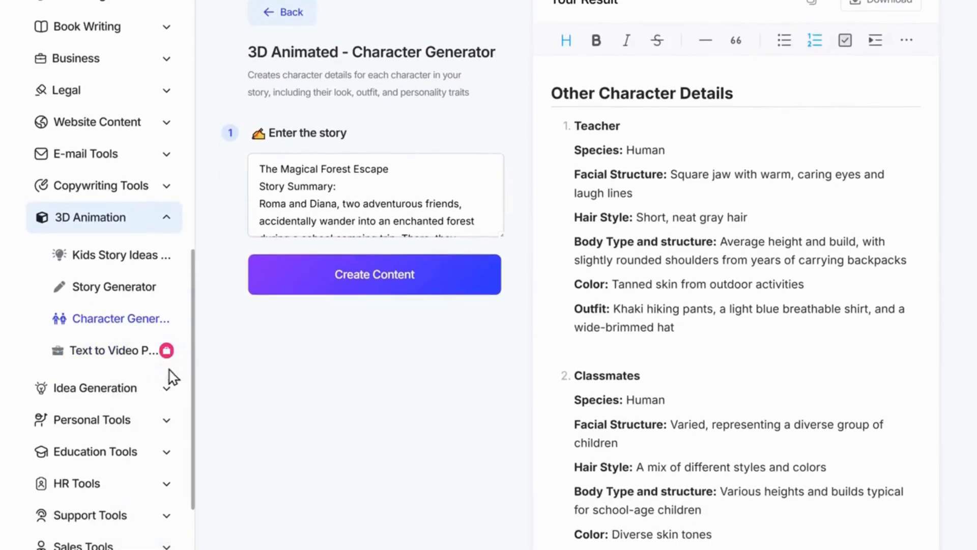
{"action": "left_click", "coordinate": [429, 26]}
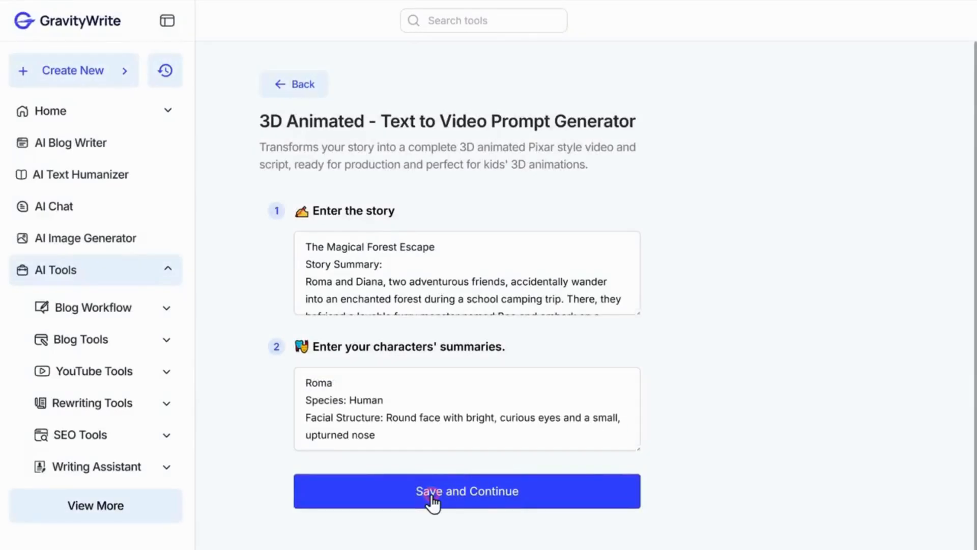
{"action": "left_click", "coordinate": [433, 502]}
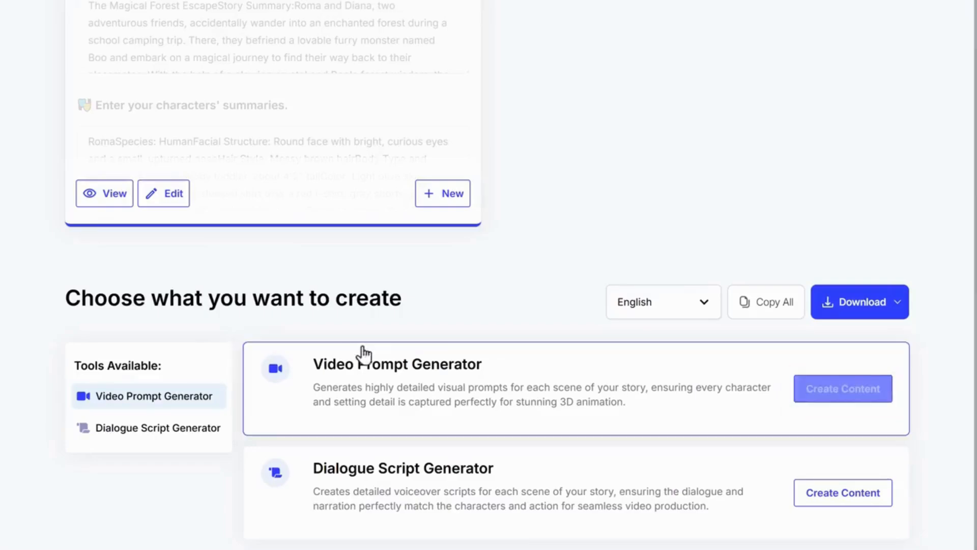
- Create content with the Video Prompt Generator and review the shot prompts for each scene
{"action": "left_click", "coordinate": [821, 391]}
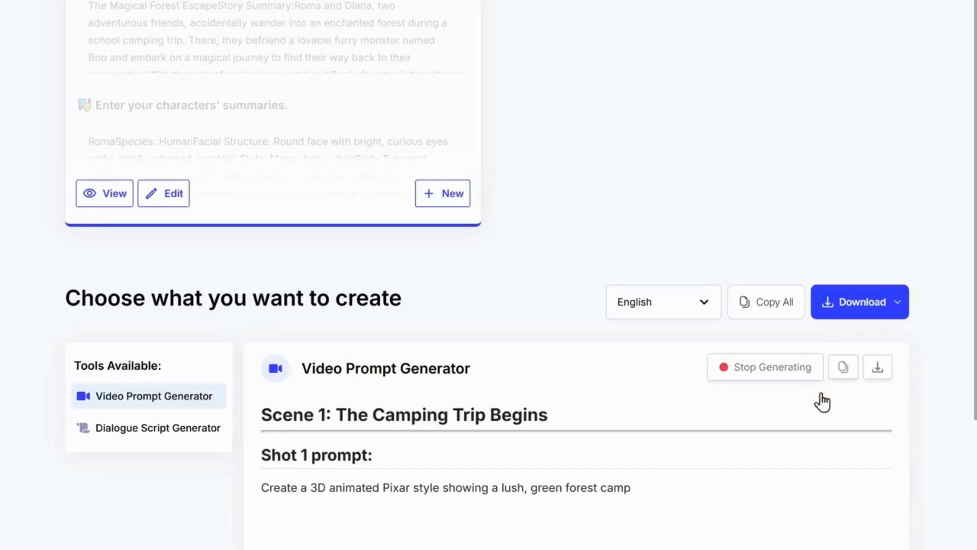
{"action": "scroll", "coordinate": [822, 402], "scroll_direction": "down", "scroll_amount": 12}
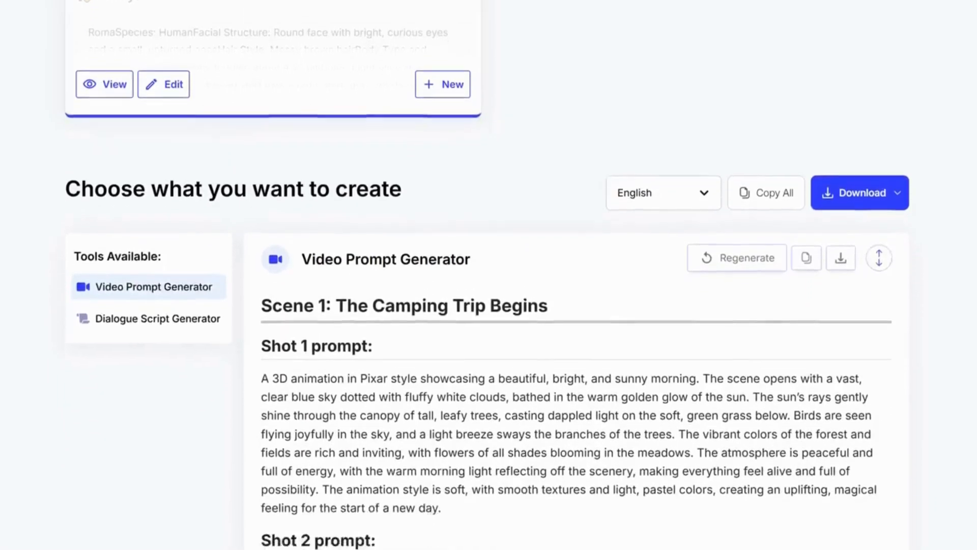
{"action": "scroll", "coordinate": [570, 274], "scroll_direction": "down", "scroll_amount": 14}
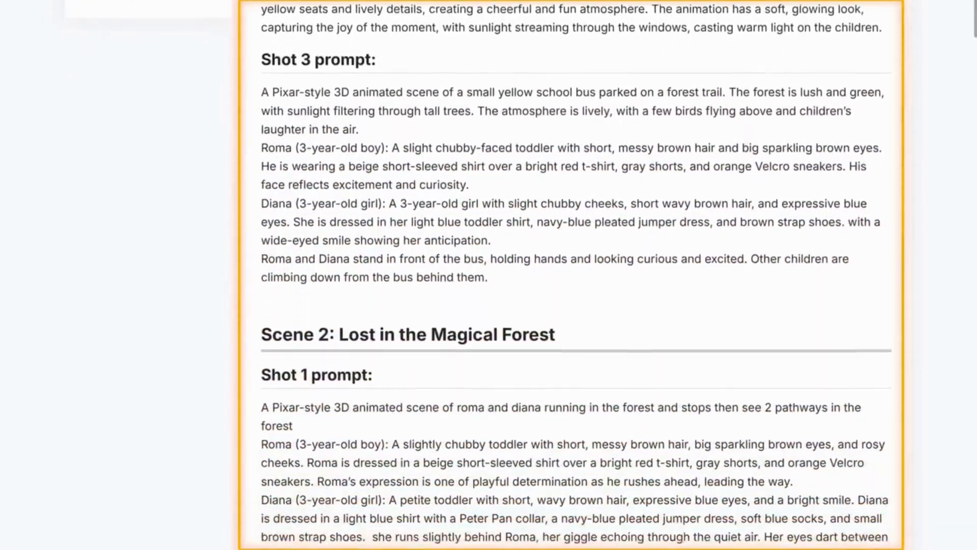
{"action": "scroll", "coordinate": [570, 275], "scroll_direction": "down", "scroll_amount": 10}
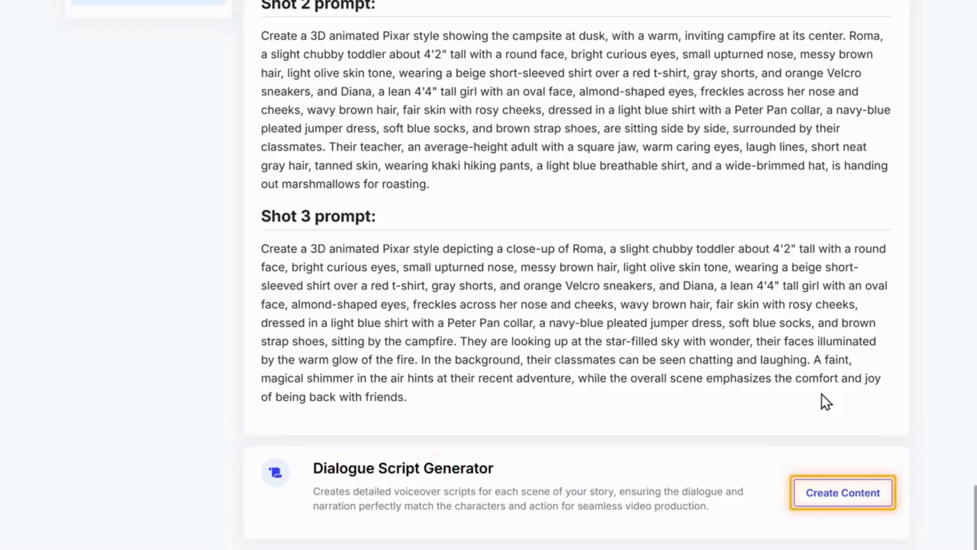
- Create the dialogue script with the Dialogue Script Generator and open its linked Character Dialogue Splitter in a new tab
{"action": "left_click", "coordinate": [826, 498]}
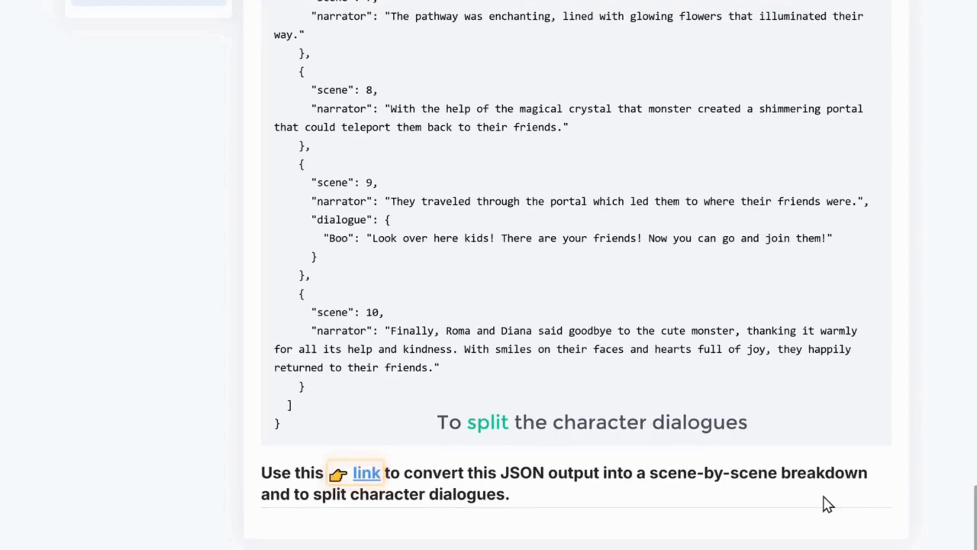
{"action": "right_click", "coordinate": [370, 489]}
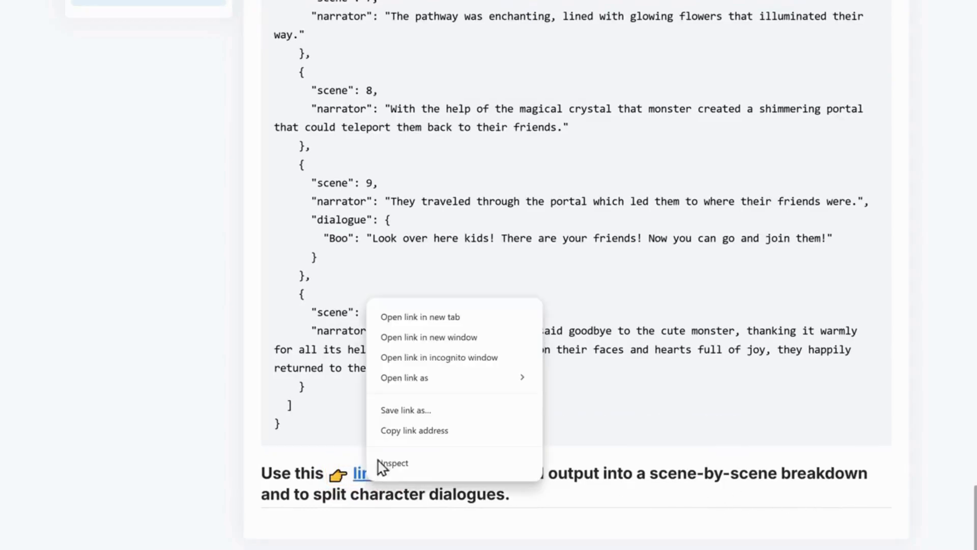
{"action": "left_click", "coordinate": [440, 318]}
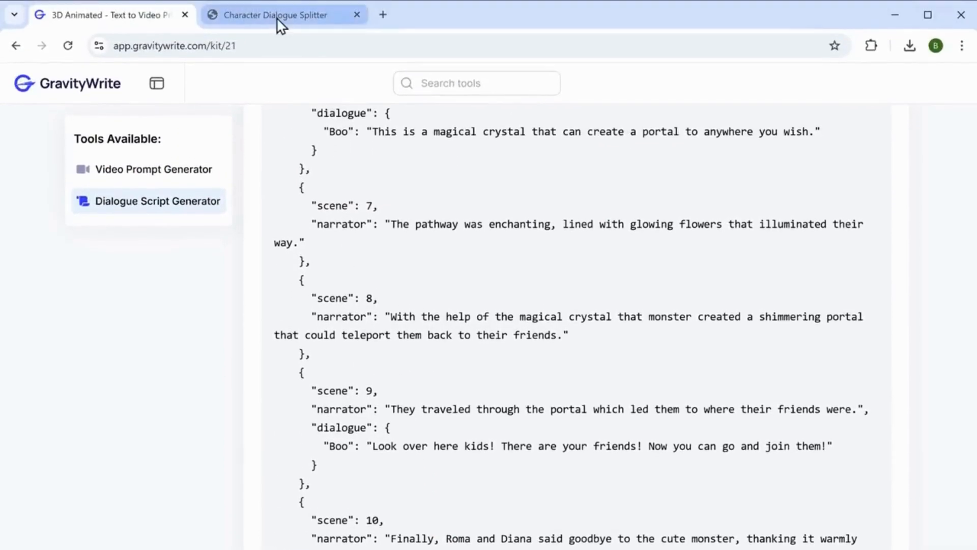
{"action": "left_click", "coordinate": [278, 17]}
- Copy the JSON animation script from GravityWrite and paste it into the Character Dialogue Splitter
{"action": "left_click", "coordinate": [87, 17]}
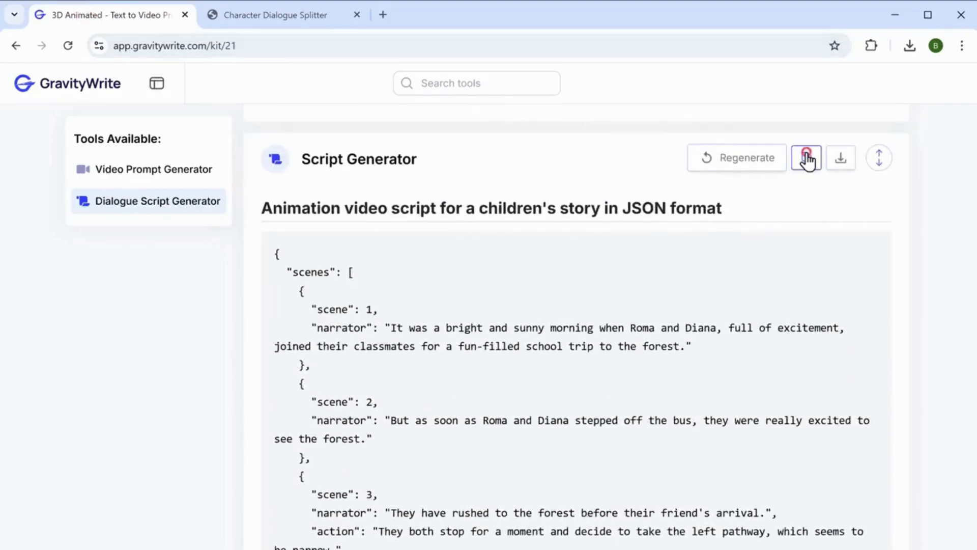
{"action": "left_click", "coordinate": [277, 16]}
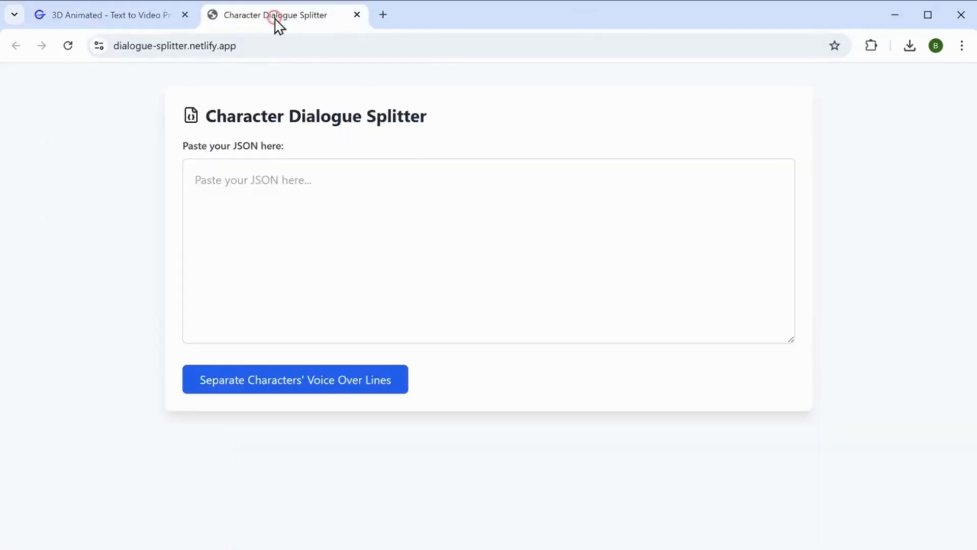
{"action": "right_click", "coordinate": [300, 178]}
{"action": "left_click", "coordinate": [325, 351]}
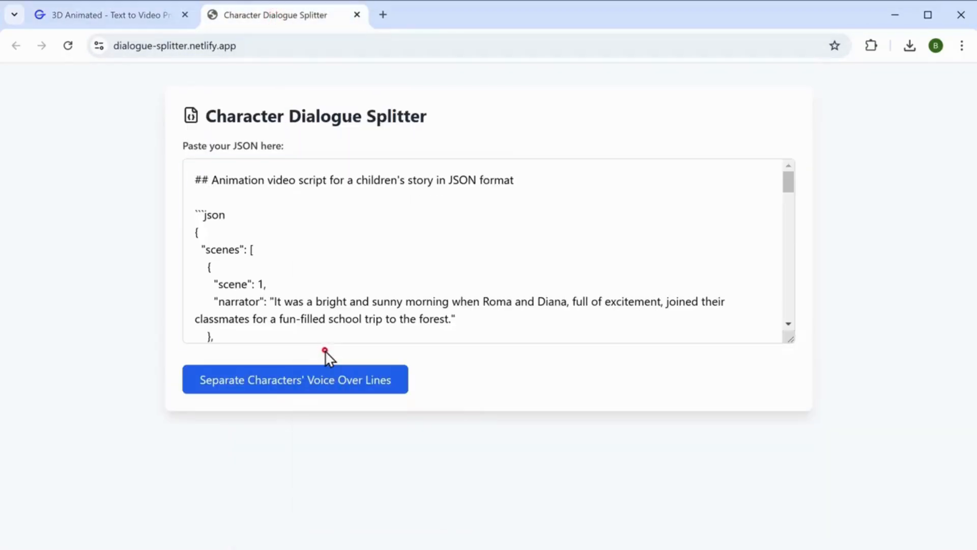
- Separate the characters' voice-over lines and review the lines listed for each character
{"action": "left_click", "coordinate": [277, 392]}
{"action": "scroll", "coordinate": [277, 392], "scroll_direction": "down", "scroll_amount": 5}
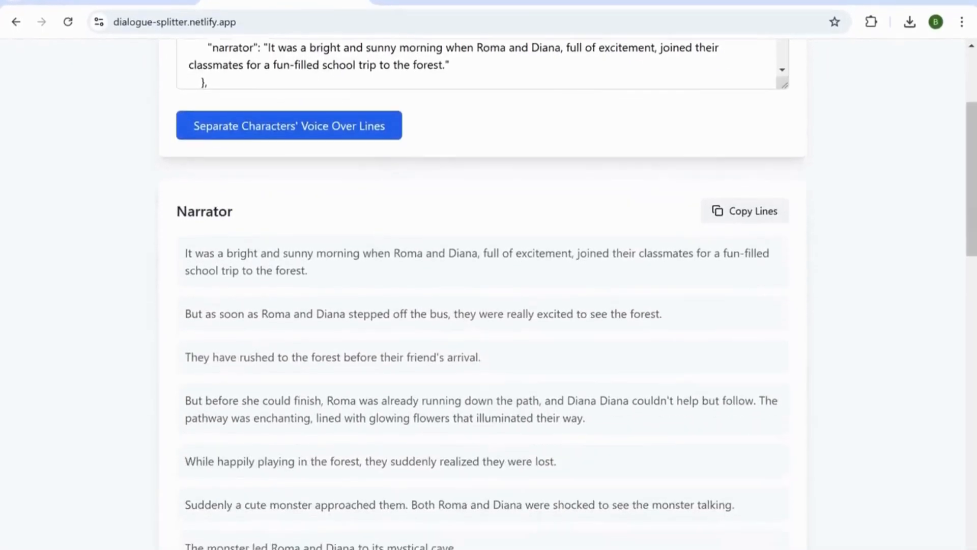
{"action": "scroll", "coordinate": [482, 326], "scroll_direction": "down", "scroll_amount": 6}
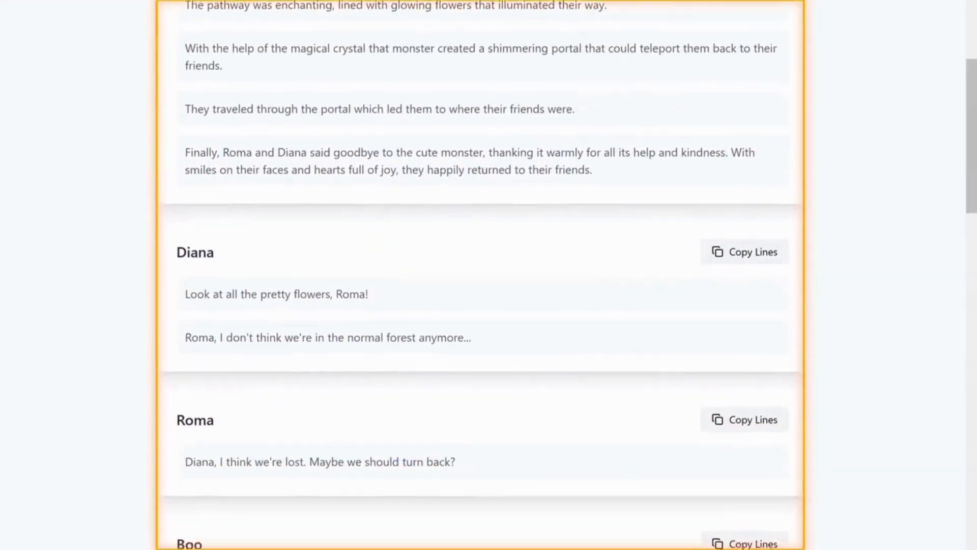
{"action": "scroll", "coordinate": [483, 274], "scroll_direction": "down", "scroll_amount": 3}
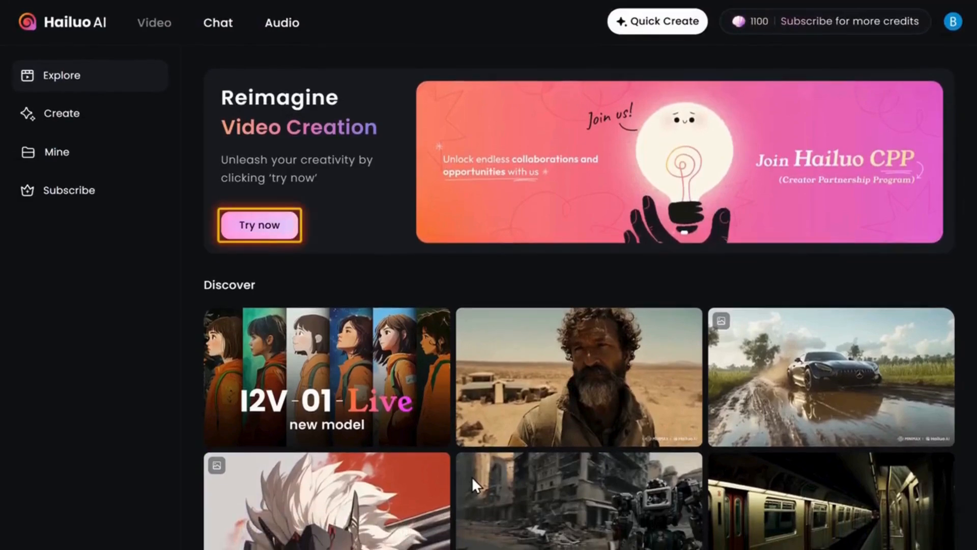
- Open the Hailuo AI video creator, and copy the Scene 1 Shot 2 prompt from GravityWrite
{"action": "left_click", "coordinate": [260, 224]}
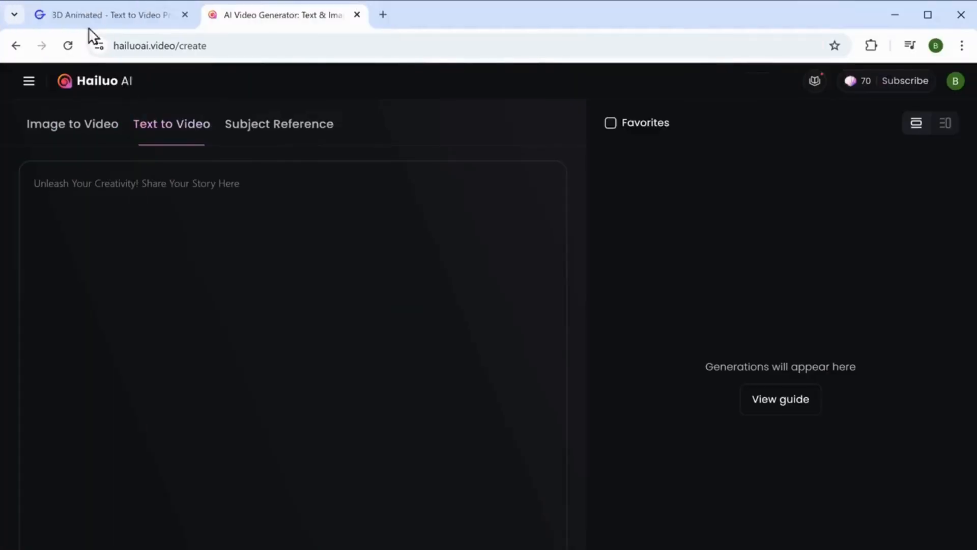
{"action": "left_click", "coordinate": [85, 20]}
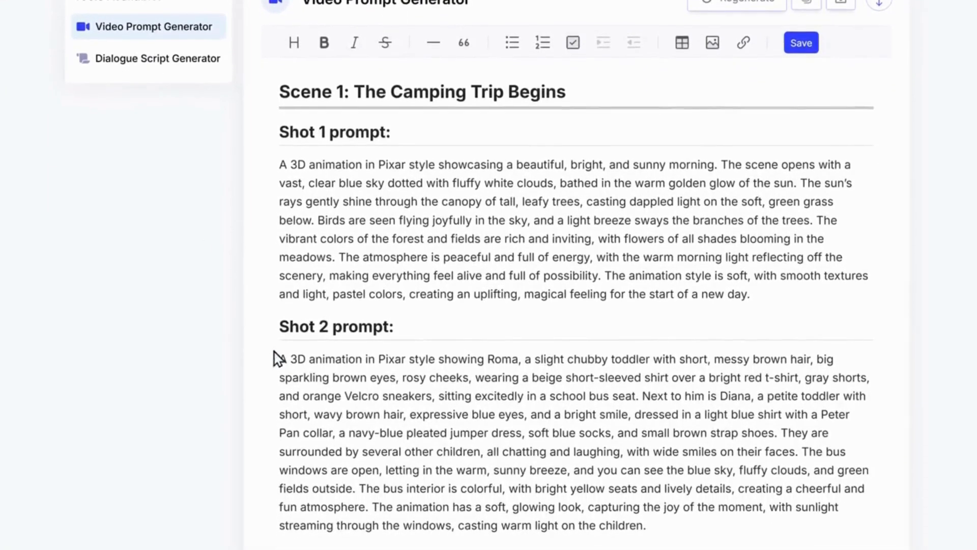
{"action": "left_click_drag", "start_coordinate": [279, 356], "coordinate": [650, 524]}
{"action": "right_click", "coordinate": [646, 524]}
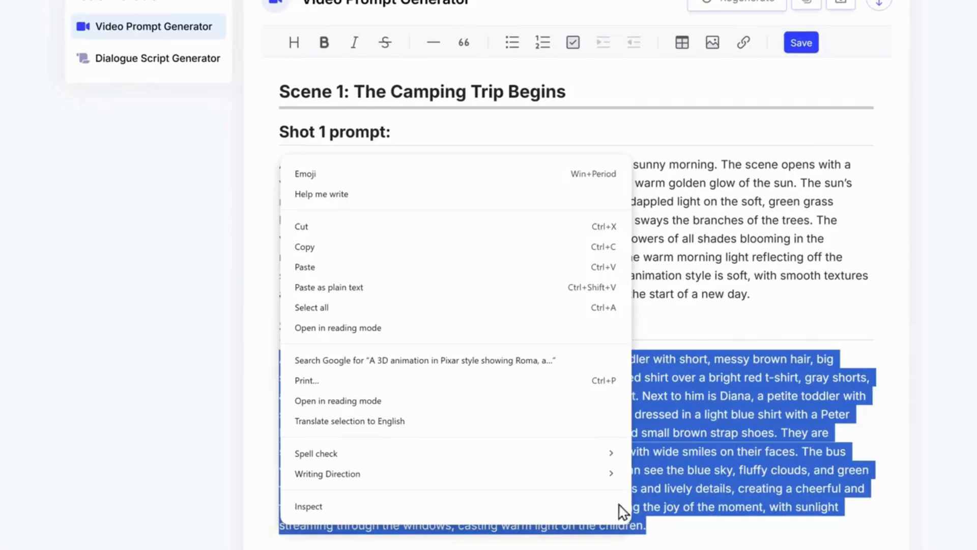
{"action": "left_click", "coordinate": [304, 247]}
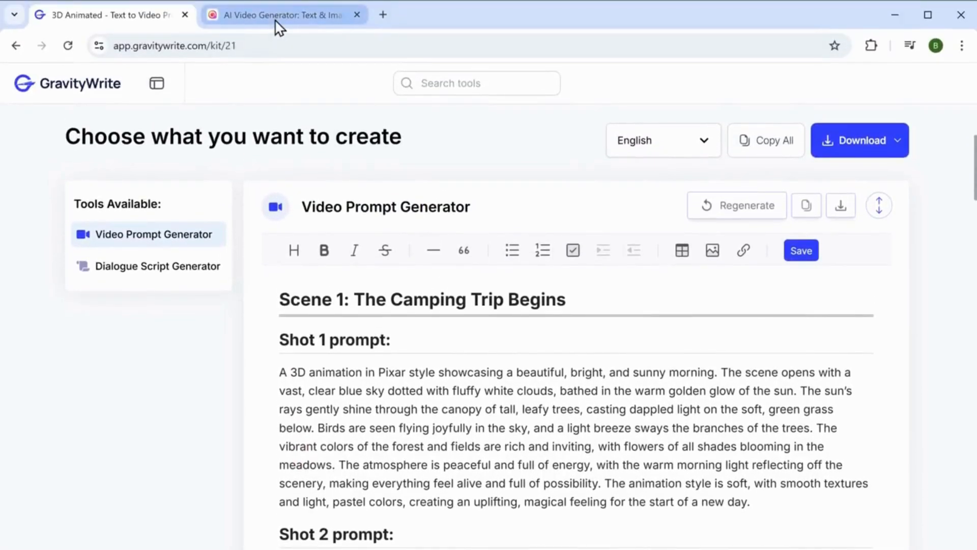
- Paste the shot prompt into Hailuo AI's Text to Video and generate one video with the T2V-01 model
{"action": "left_click", "coordinate": [279, 17]}
{"action": "right_click", "coordinate": [247, 189]}
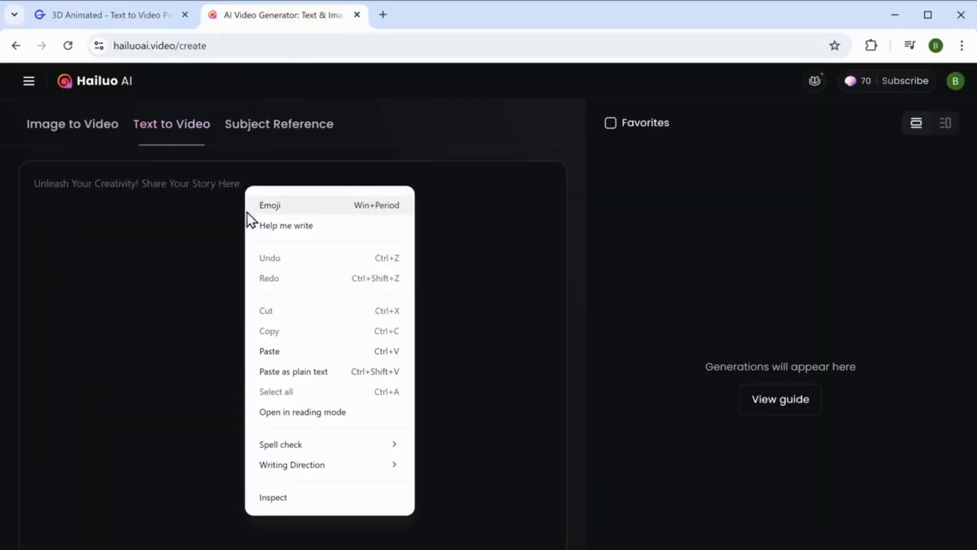
{"action": "left_click", "coordinate": [265, 351]}
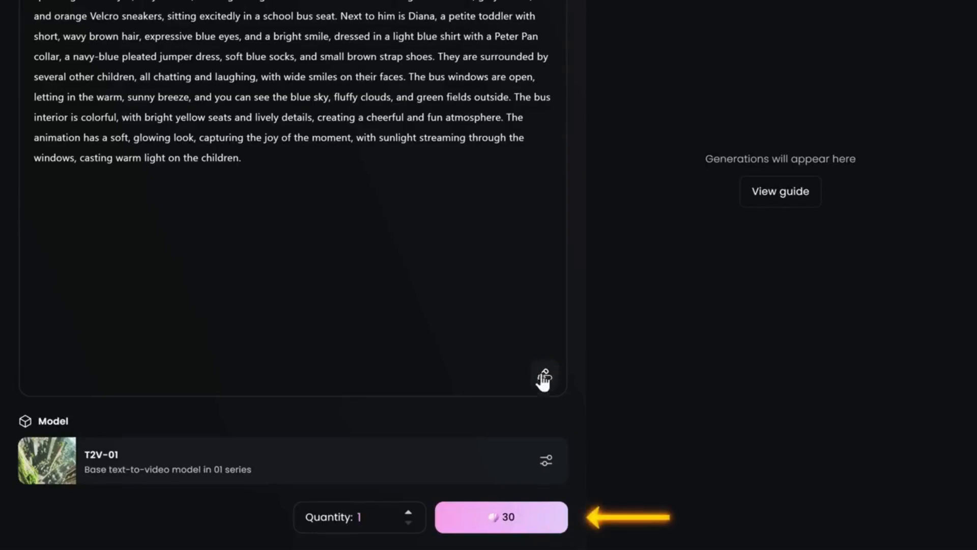
{"action": "left_click", "coordinate": [505, 527]}
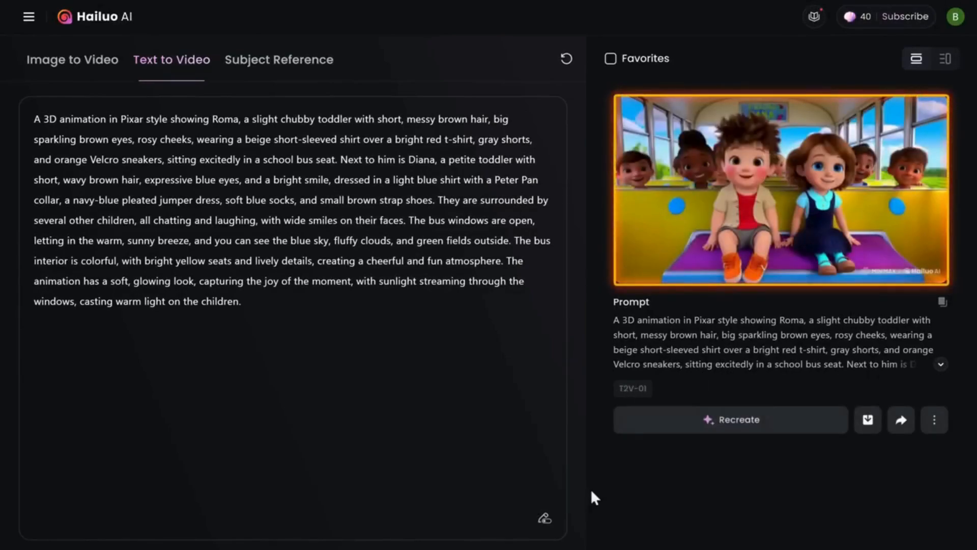
- Open the generated school bus video and download it
{"action": "left_click", "coordinate": [759, 184]}
{"action": "scroll", "coordinate": [759, 184], "scroll_direction": "down", "scroll_amount": 3}
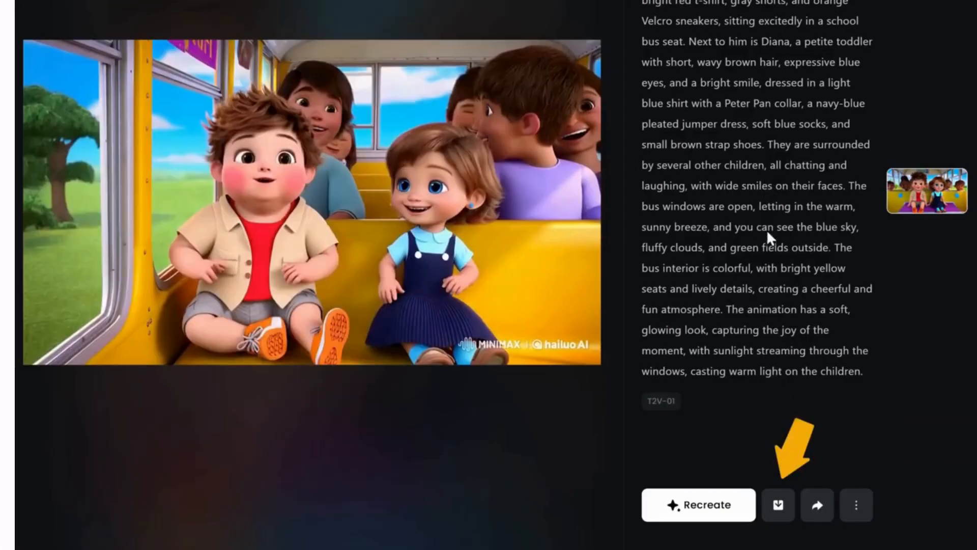
{"action": "left_click", "coordinate": [779, 507]}
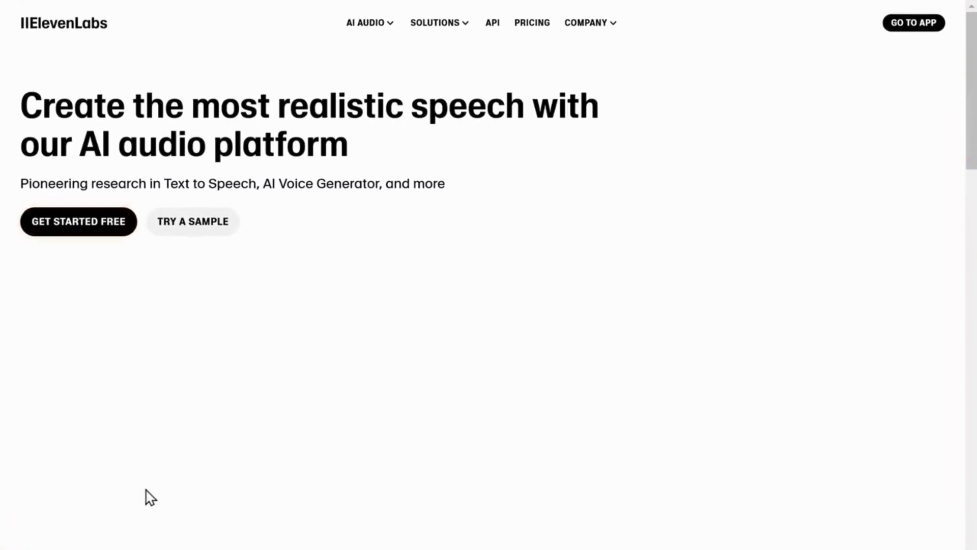
- Enter ElevenLabs Text to Speech and search the voices for "Toon character"
{"action": "left_click", "coordinate": [69, 230]}
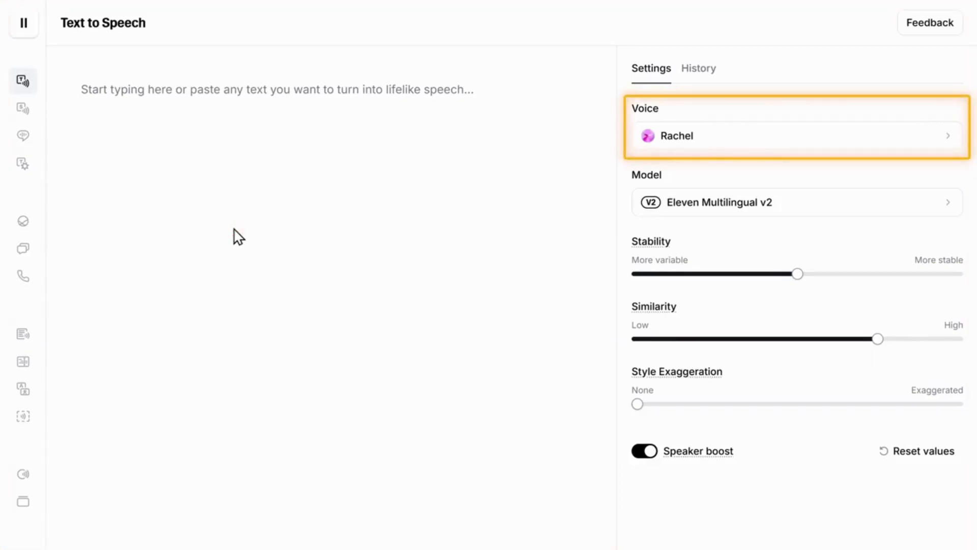
{"action": "left_click", "coordinate": [676, 142]}
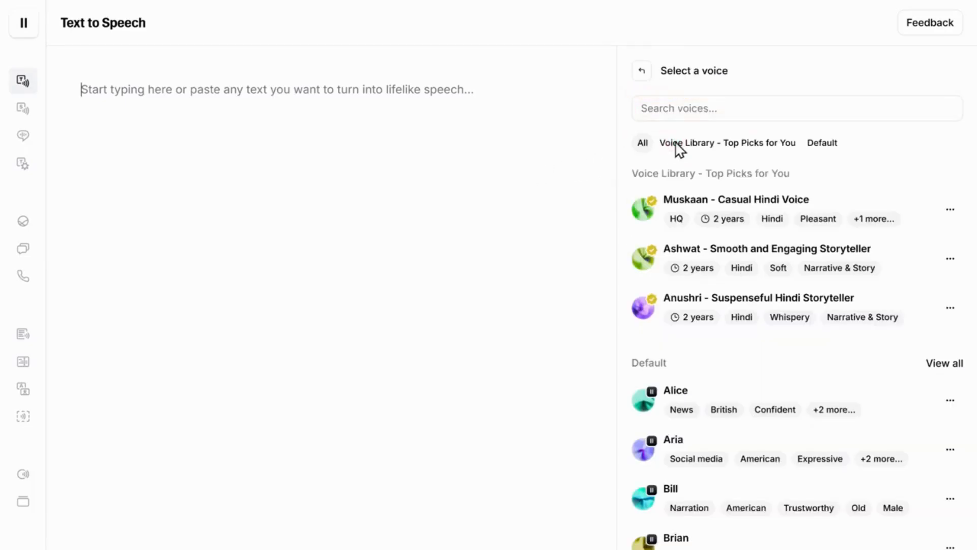
{"action": "left_click", "coordinate": [720, 108]}
{"action": "type", "text": "Toon character"}
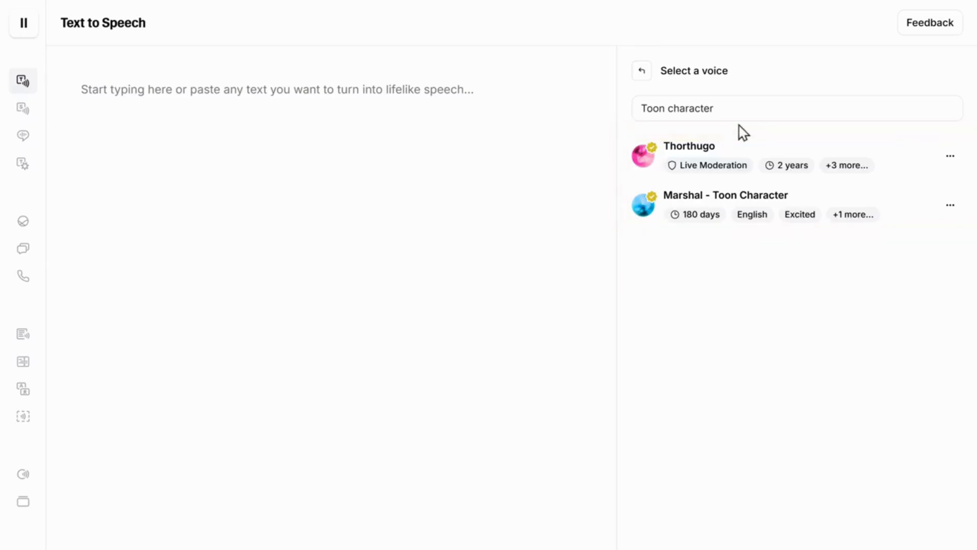
- Preview the Thorthugo and Marshal - Toon Character voices, and add Marshal - Toon Character to My Voices
{"action": "left_click", "coordinate": [645, 155]}
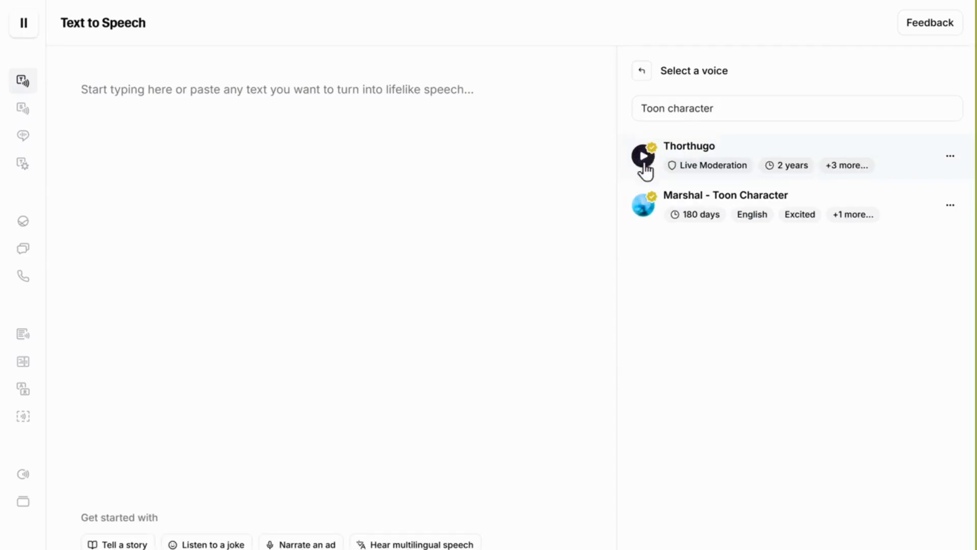
{"action": "left_click", "coordinate": [644, 205]}
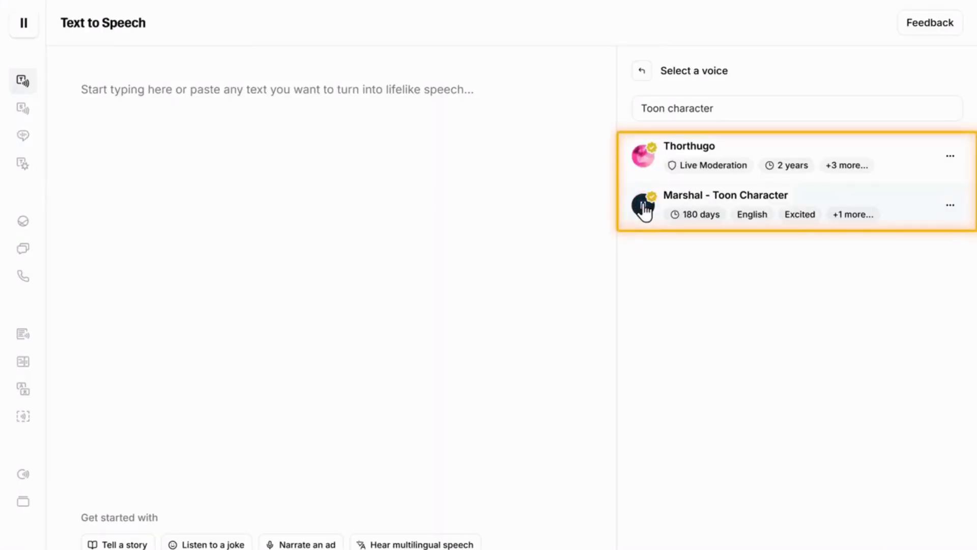
{"action": "left_click", "coordinate": [683, 206]}
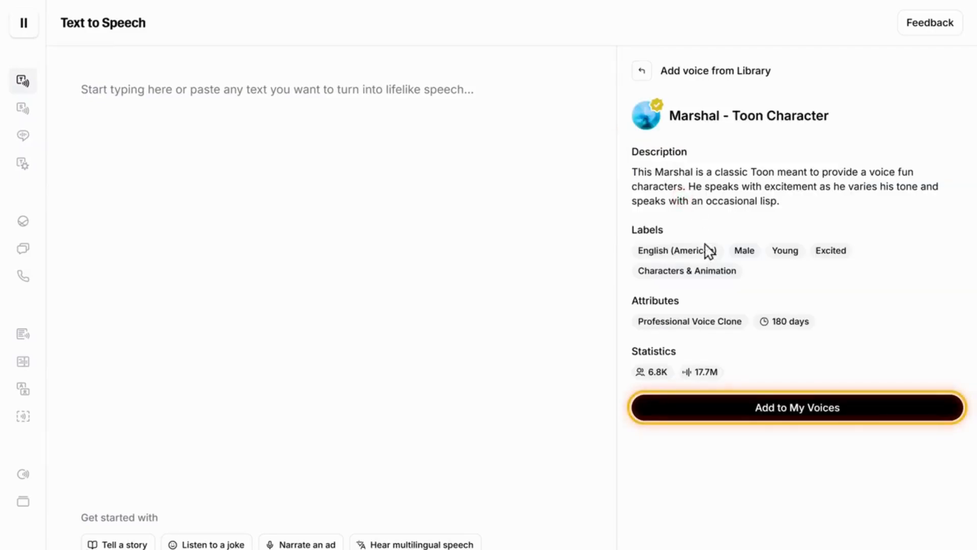
{"action": "left_click", "coordinate": [796, 410]}
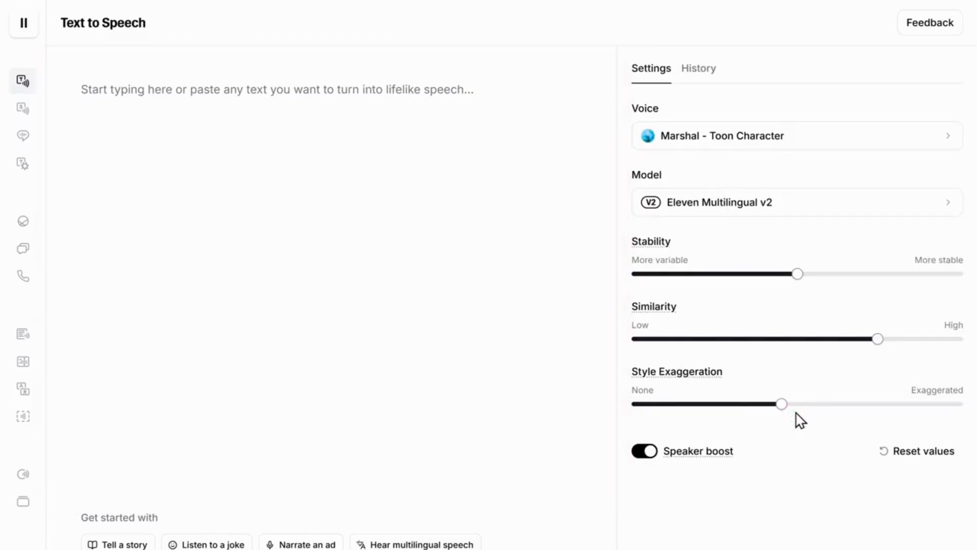
- Copy the Narrator's lines from the Character Dialogue Splitter into ElevenLabs Text to Speech and generate the speech
{"action": "left_click", "coordinate": [102, 21]}
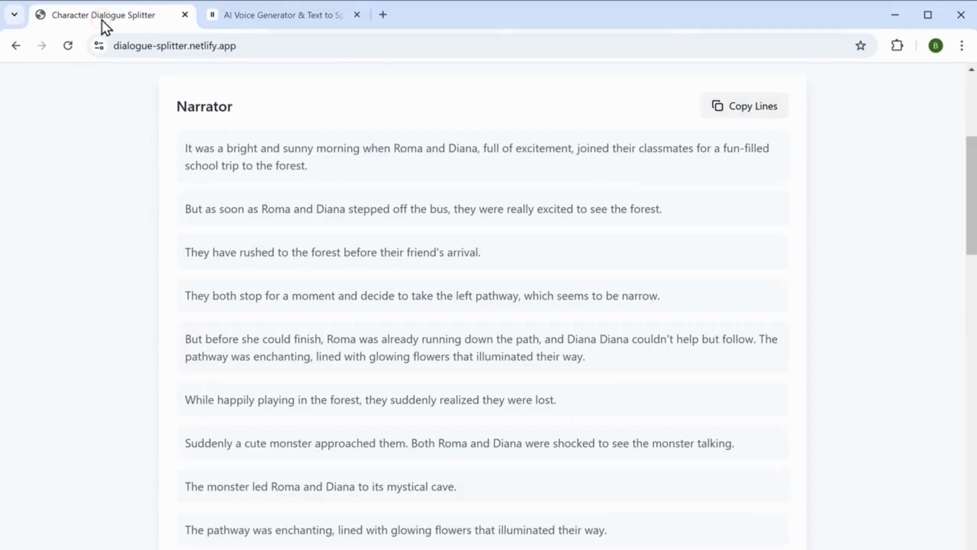
{"action": "left_click", "coordinate": [740, 113]}
{"action": "left_click", "coordinate": [270, 18]}
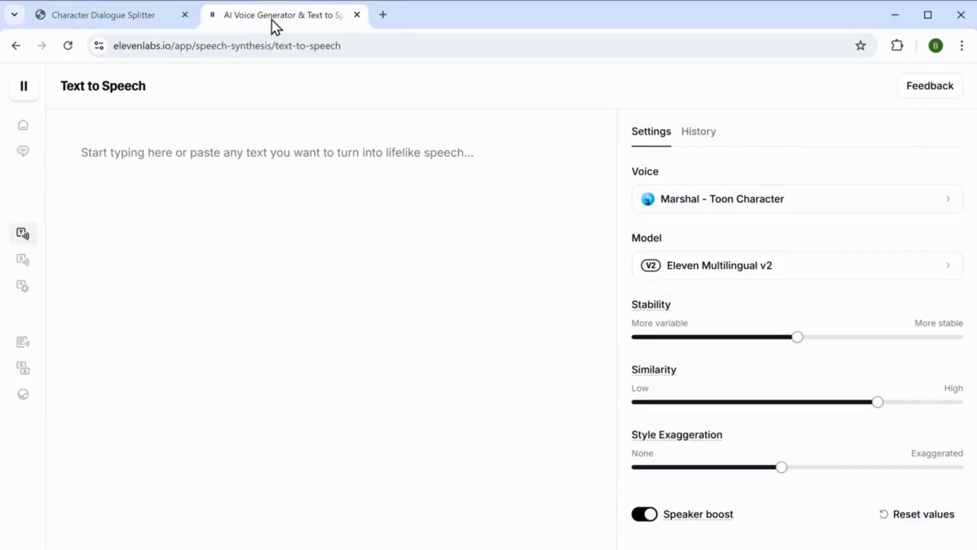
{"action": "right_click", "coordinate": [100, 152]}
{"action": "left_click", "coordinate": [126, 318]}
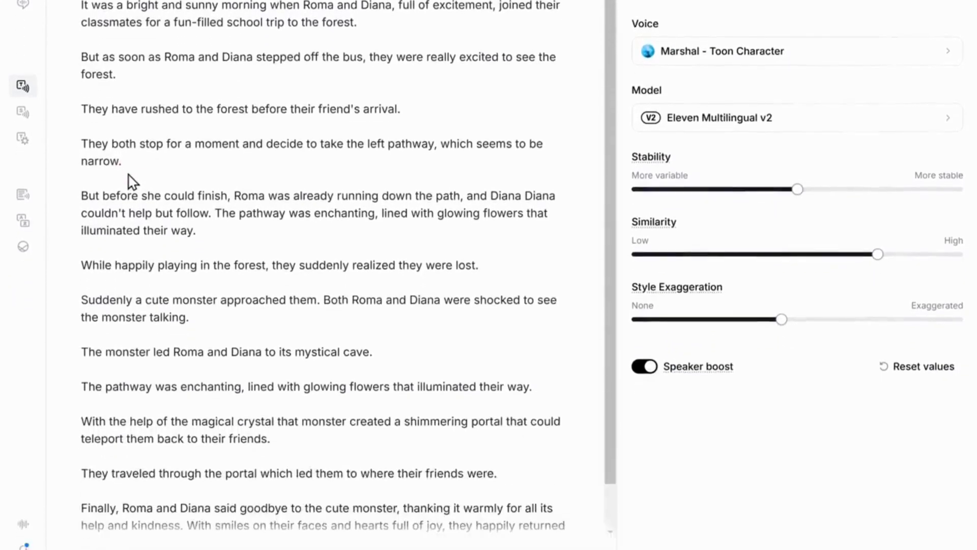
{"action": "left_click", "coordinate": [519, 511]}
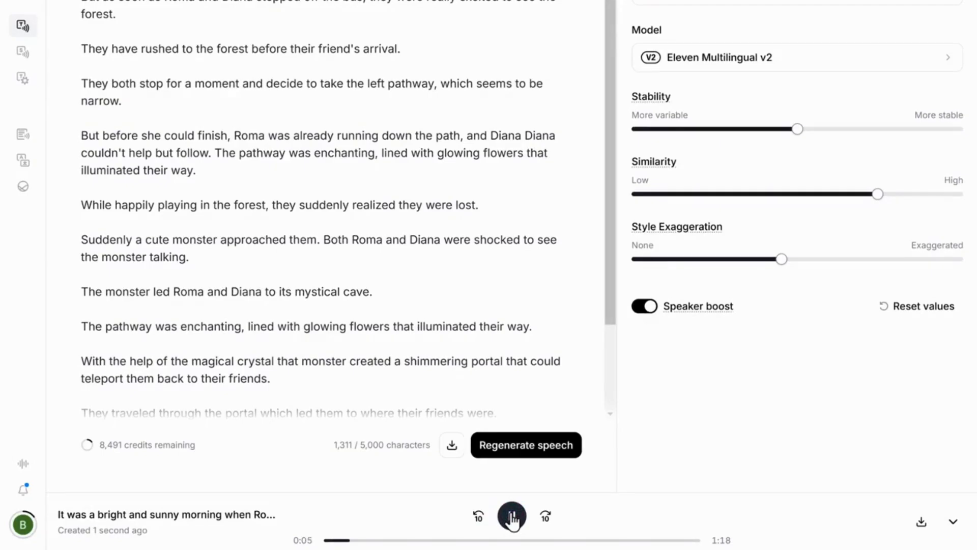
- Pause the generated narration and download it as an audio file
{"action": "left_click", "coordinate": [512, 517]}
{"action": "left_click", "coordinate": [919, 522]}
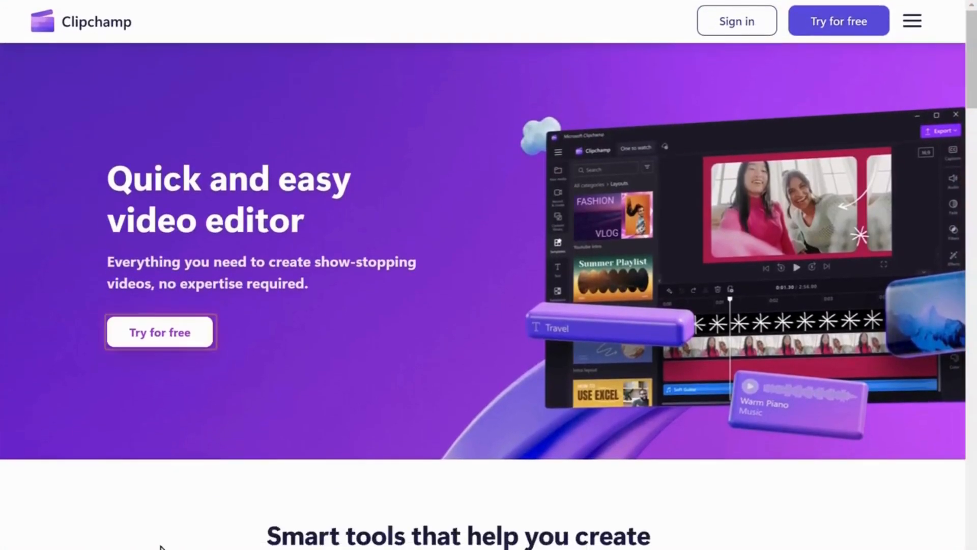
- Switch to Clipchamp, create a new video, and import all video clips and aud files from the Desktop's video folder
{"action": "left_click", "coordinate": [158, 343]}
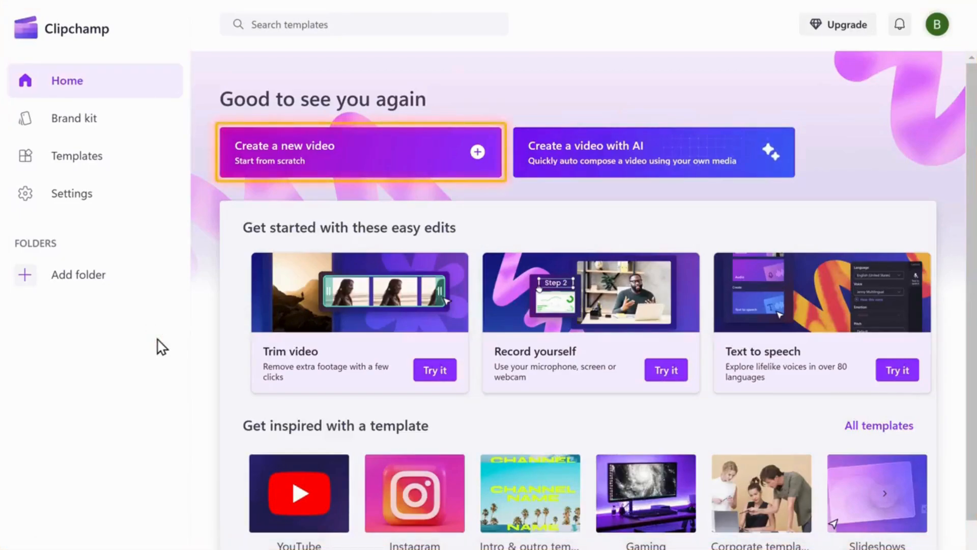
{"action": "left_click", "coordinate": [290, 156]}
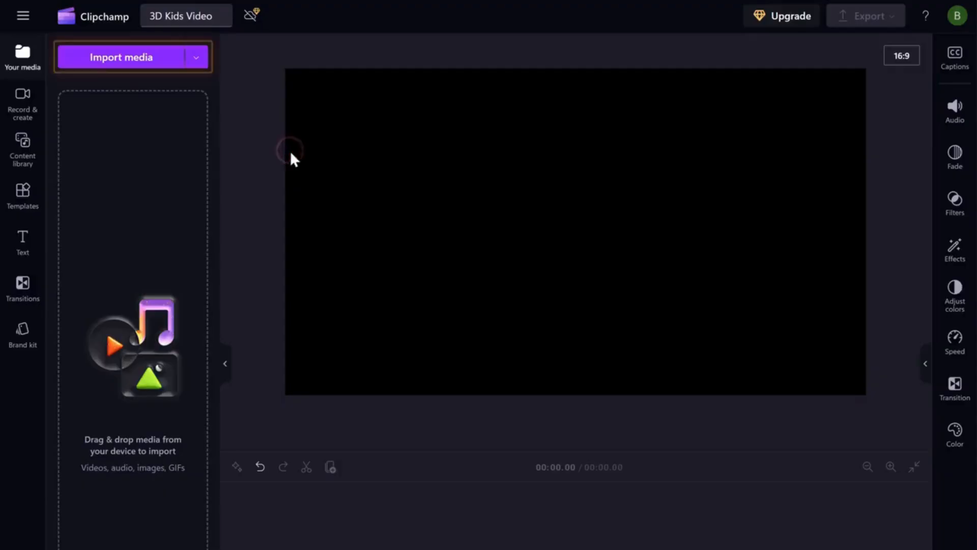
{"action": "left_click", "coordinate": [113, 61]}
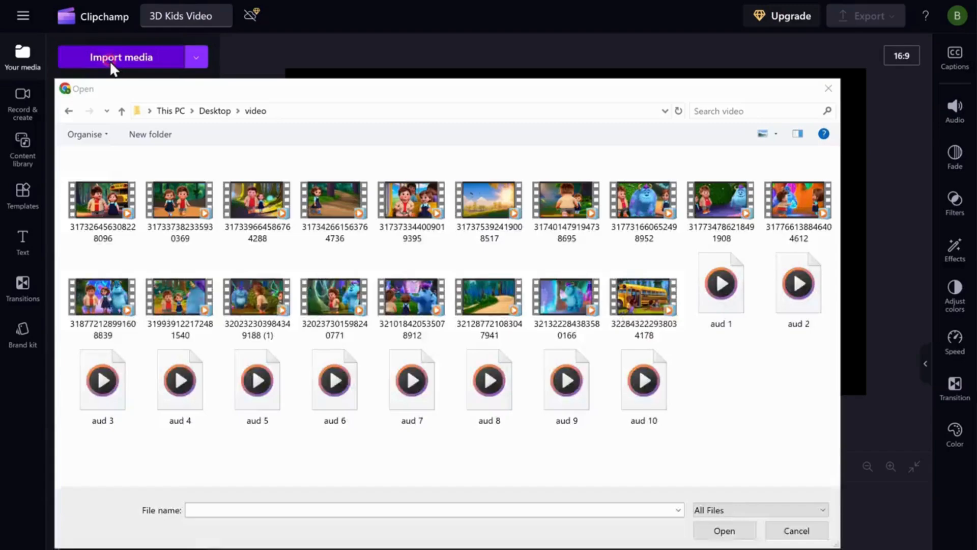
{"action": "left_click_drag", "start_coordinate": [58, 169], "coordinate": [796, 395]}
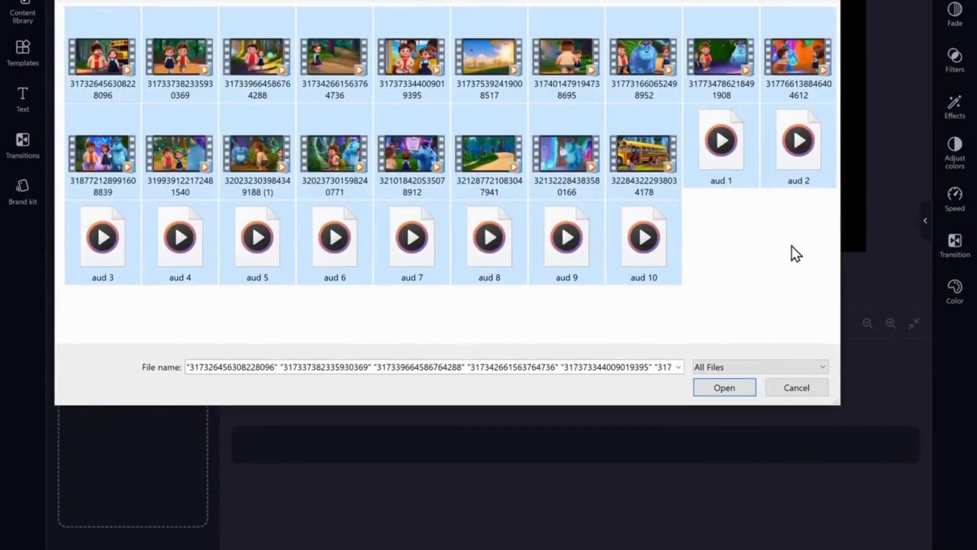
{"action": "left_click", "coordinate": [724, 386]}
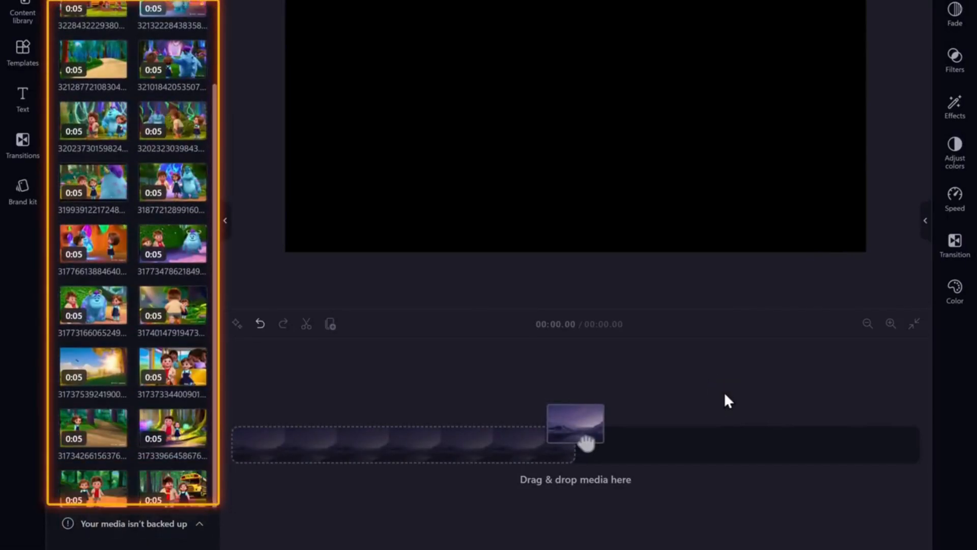
- Place the sunny meadow and bus interior clips in sequence on the timeline, and add Narrator.mp3 to the audio track below them
{"action": "left_click", "coordinate": [109, 357]}
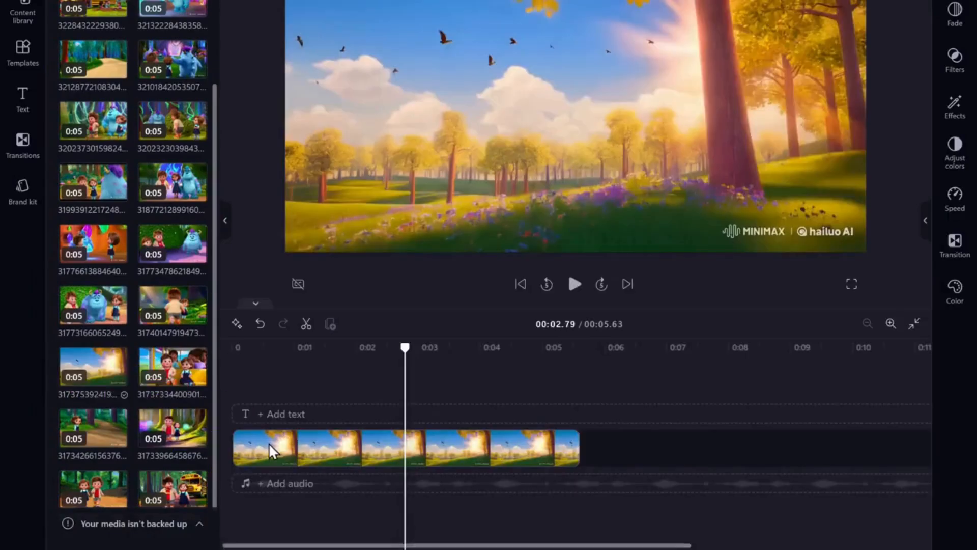
{"action": "left_click_drag", "start_coordinate": [172, 379], "coordinate": [281, 397]}
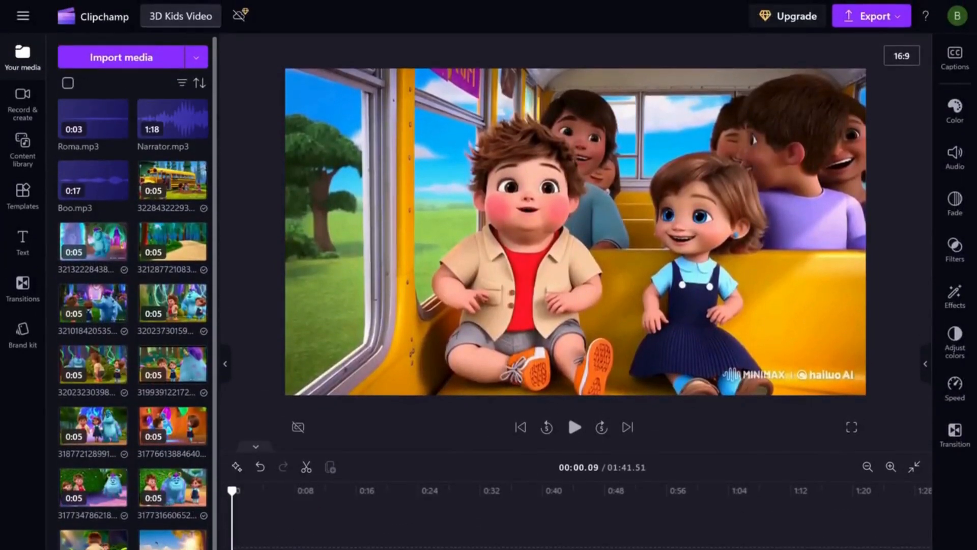
{"action": "left_click_drag", "start_coordinate": [175, 132], "coordinate": [250, 492]}
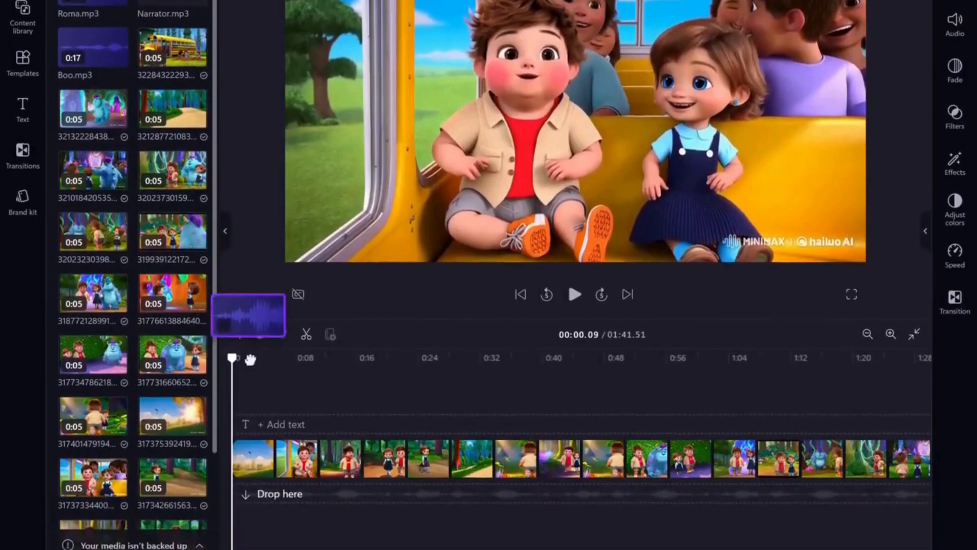
{"action": "left_click_drag", "start_coordinate": [250, 359], "coordinate": [277, 505]}
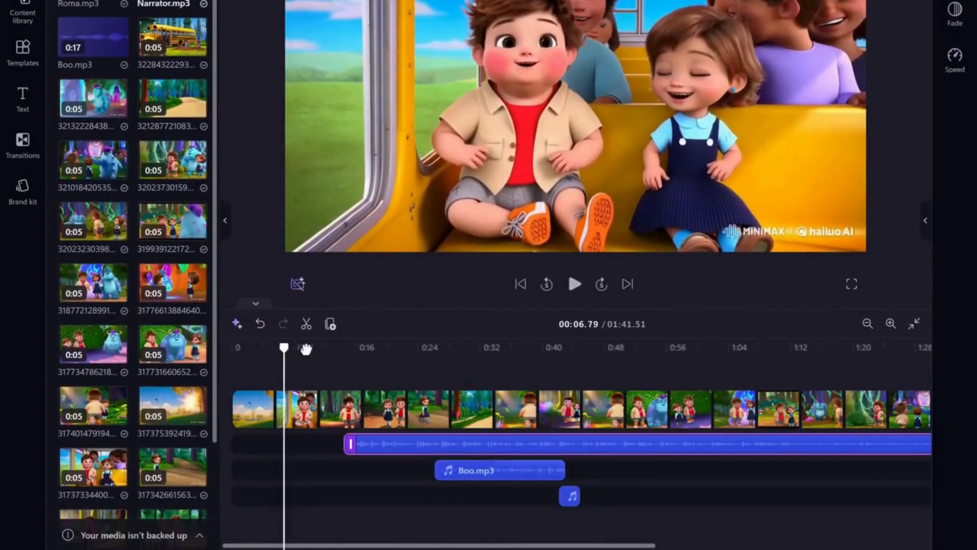
- Split the narration at 00:20.58 and move its first part to the start of the timeline
{"action": "left_click", "coordinate": [390, 359]}
{"action": "left_click", "coordinate": [306, 324]}
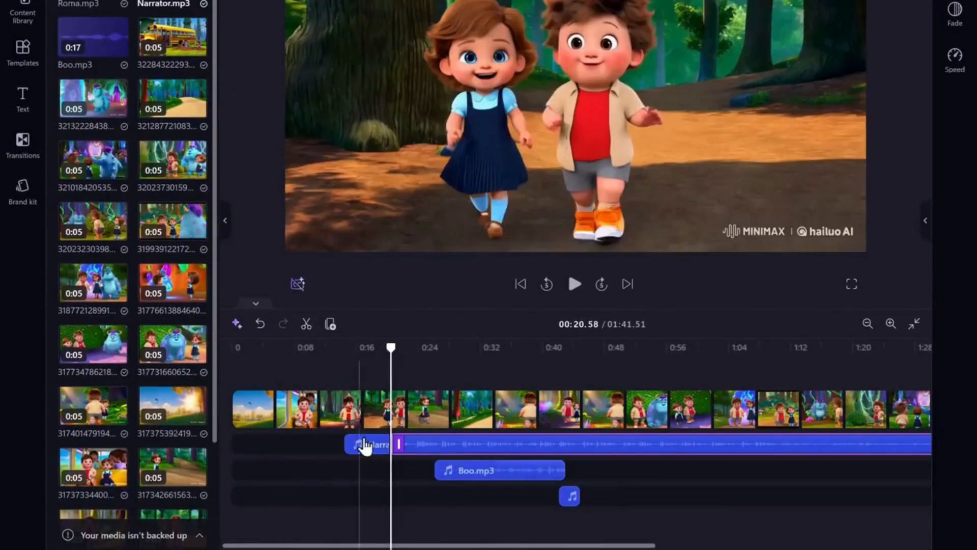
{"action": "left_click_drag", "start_coordinate": [367, 446], "coordinate": [245, 447]}
- Trim the end of the sunny meadow clip and move the bus interior clip up against it
{"action": "left_click_drag", "start_coordinate": [268, 409], "coordinate": [252, 409]}
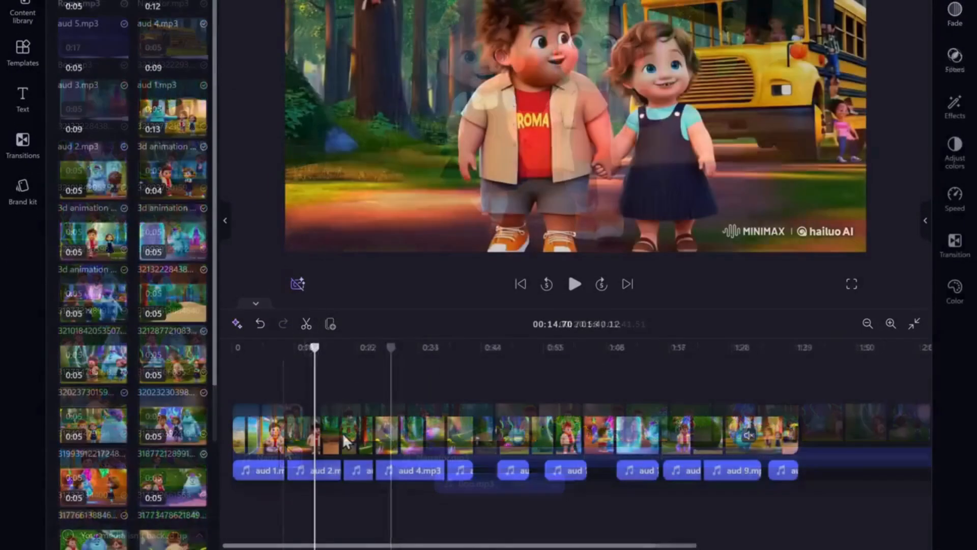
{"action": "left_click", "coordinate": [343, 433]}
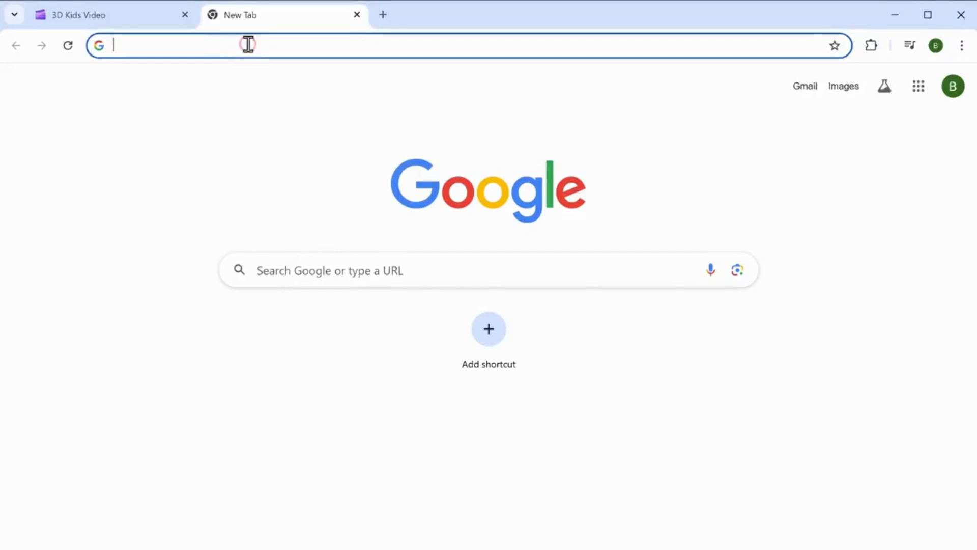
- Go to pixabay.com and search its music library for "cartoon background music"
{"action": "type", "text": "pixabay.co"}
{"action": "key", "text": "Return"}
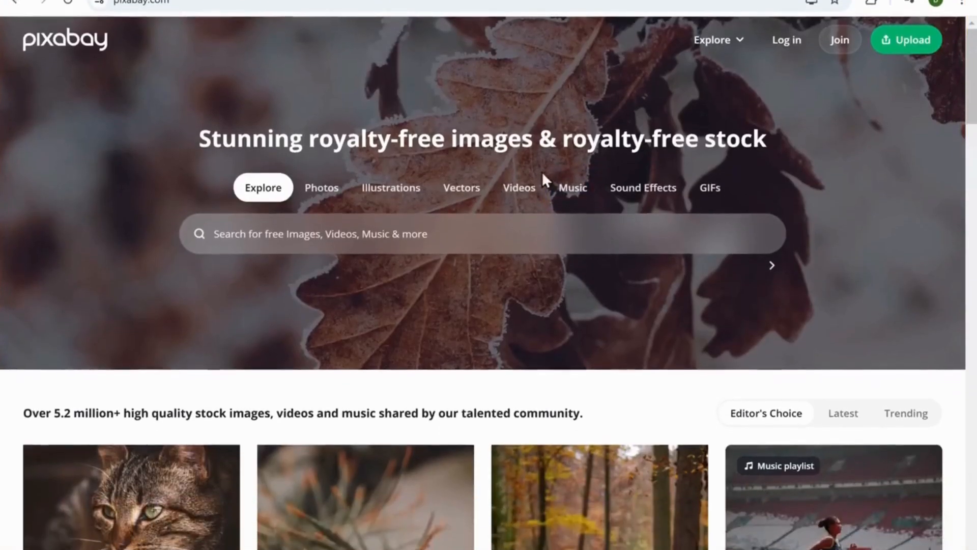
{"action": "left_click", "coordinate": [576, 240]}
{"action": "left_click", "coordinate": [295, 217]}
{"action": "type", "text": "Cartoon"}
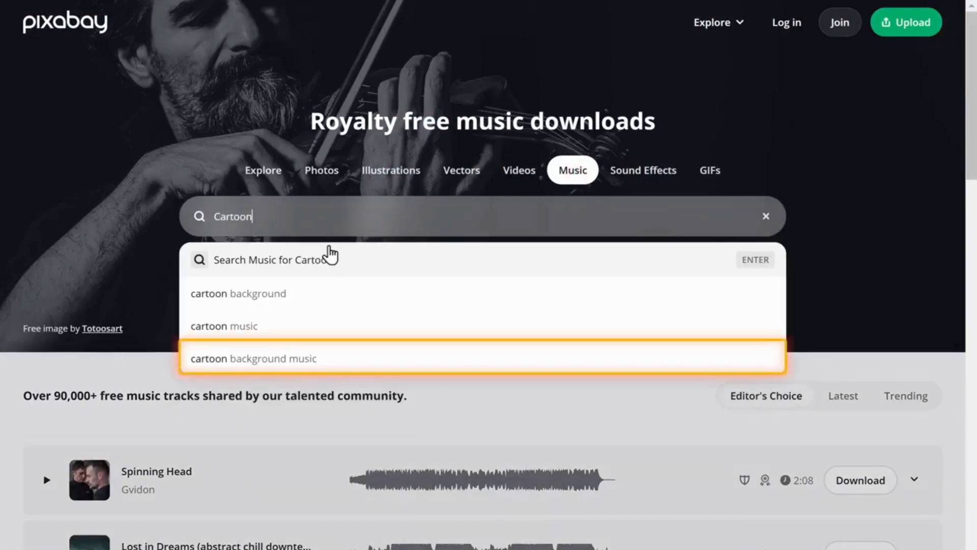
{"action": "left_click", "coordinate": [242, 364]}
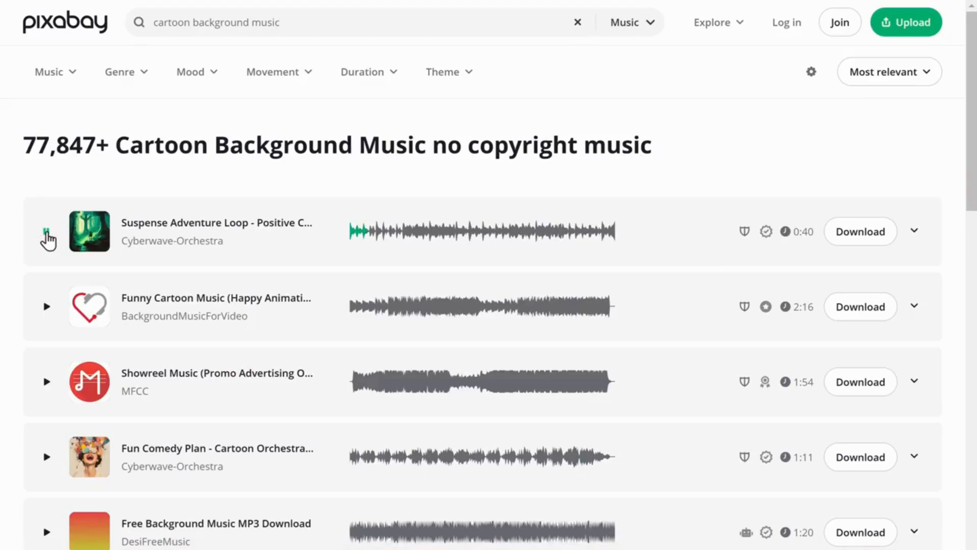
- Preview the Suspense Adventure Loop and Funny Cartoon Music tracks, and download Funny Cartoon Music
{"action": "left_click", "coordinate": [47, 233]}
{"action": "left_click", "coordinate": [46, 306]}
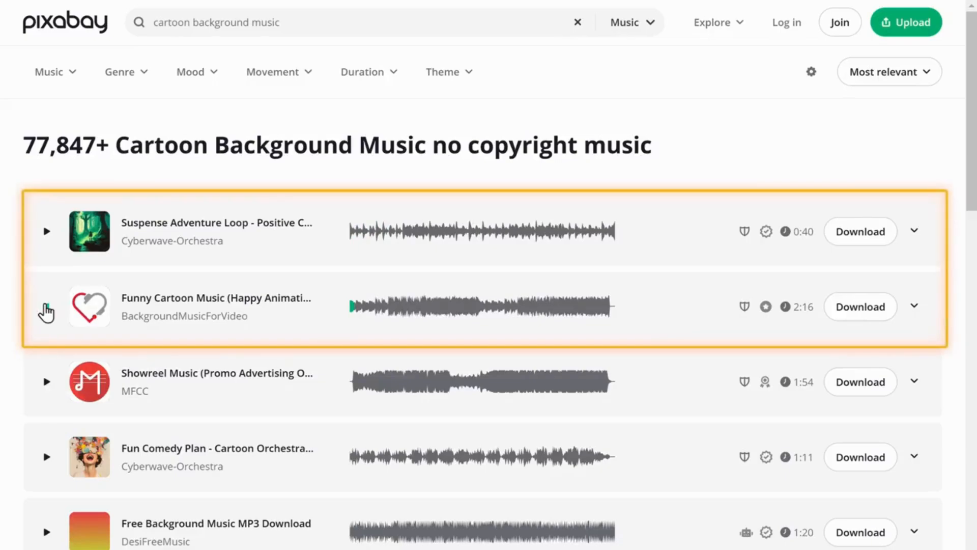
{"action": "left_click", "coordinate": [46, 307]}
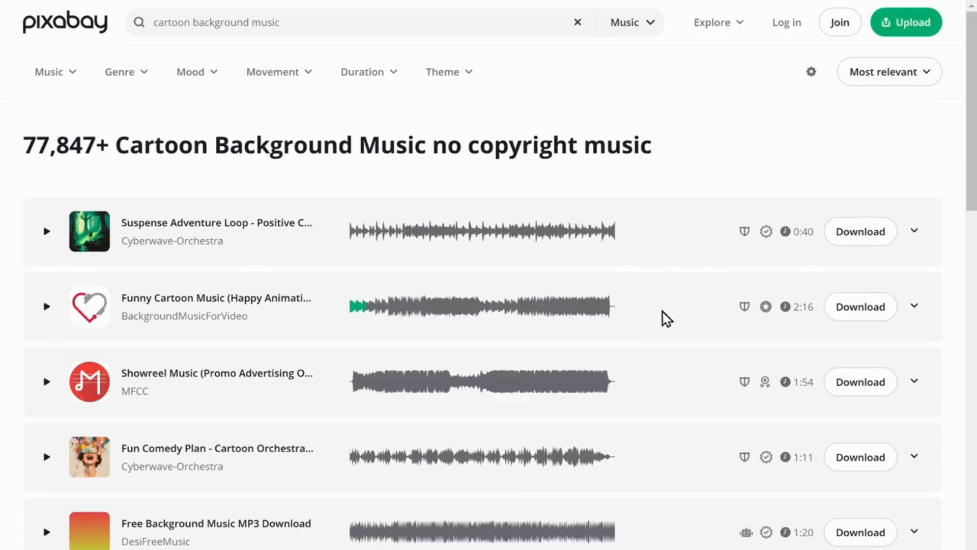
{"action": "left_click", "coordinate": [860, 312]}
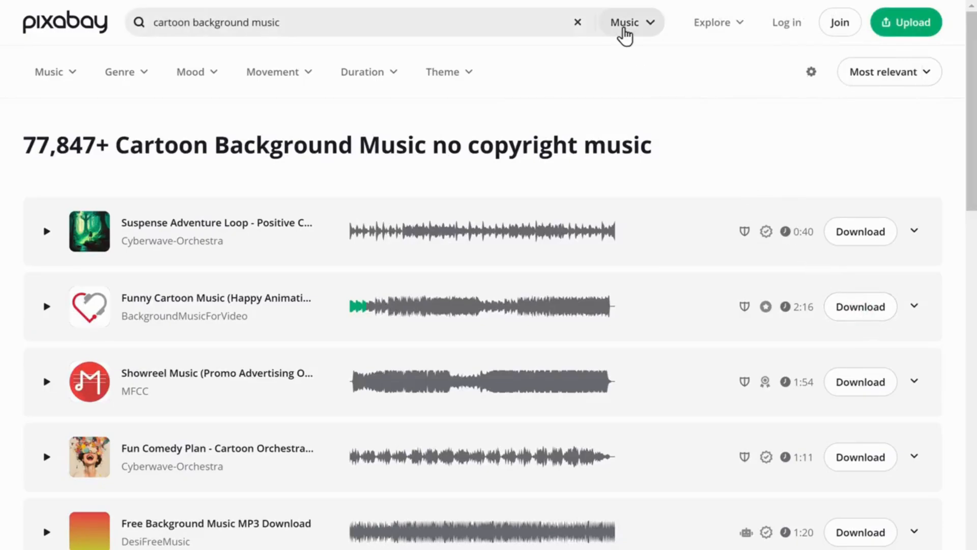
- Search Pixabay's sound effects for "birds" and download the Birds chirping effect
{"action": "left_click", "coordinate": [624, 28]}
{"action": "left_click", "coordinate": [564, 240]}
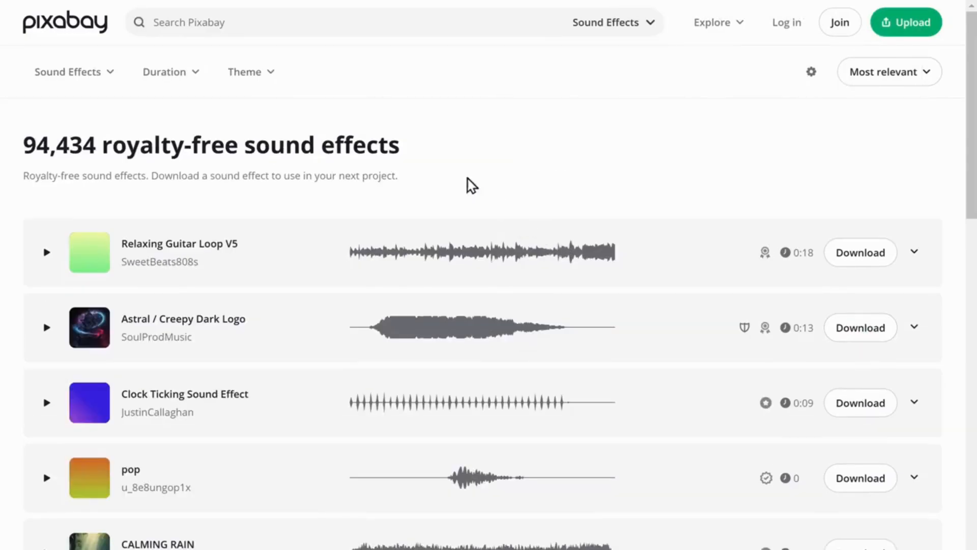
{"action": "left_click", "coordinate": [231, 23]}
{"action": "type", "text": "birds"}
{"action": "key", "text": "Return"}
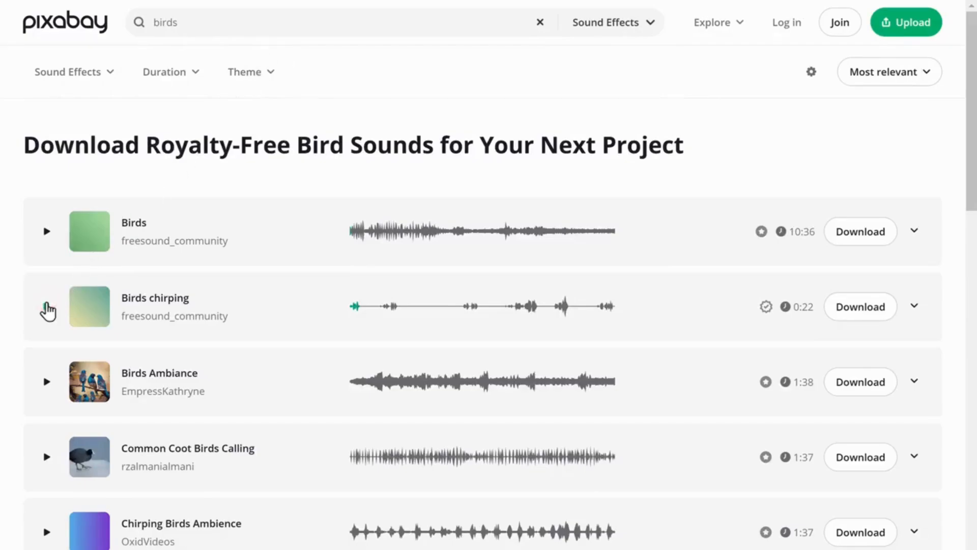
{"action": "left_click", "coordinate": [858, 312]}
- Return to the Clipchamp project and import the bird, bus, merner-pop, mysterious and portal sound files from Downloads
{"action": "left_click", "coordinate": [72, 20]}
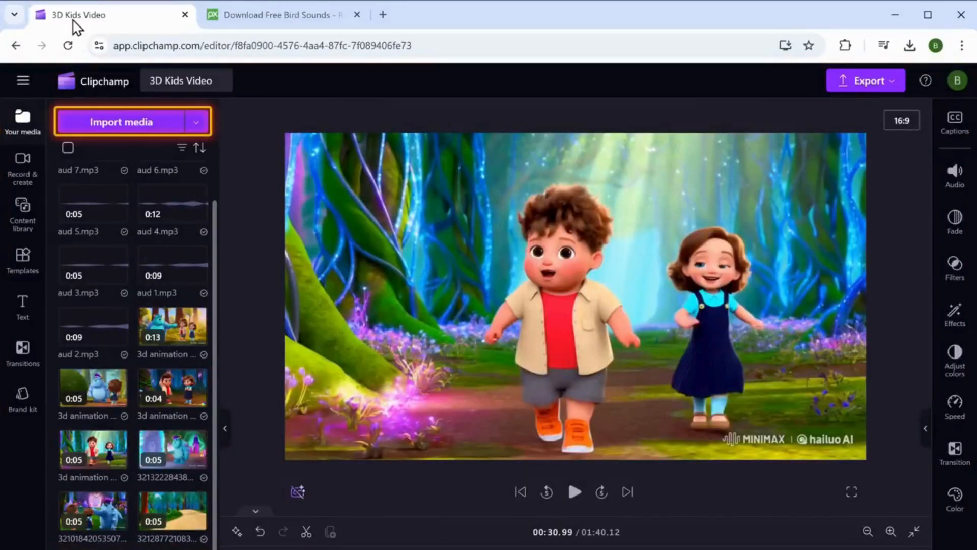
{"action": "left_click", "coordinate": [107, 127]}
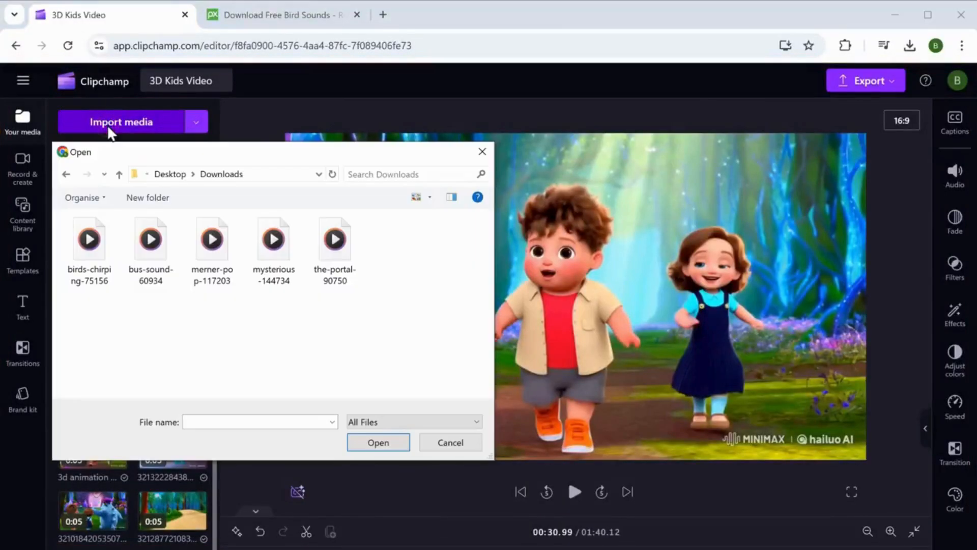
{"action": "left_click_drag", "start_coordinate": [60, 231], "coordinate": [330, 239]}
{"action": "left_click", "coordinate": [378, 442]}
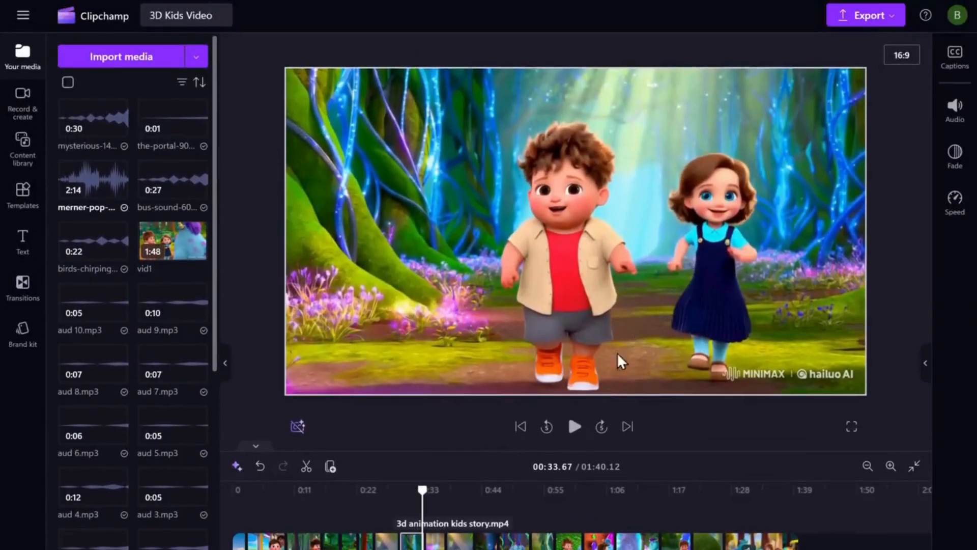
- Check the edited video's playback, export it at 1080p and open the exported 3D Kids Video file
{"action": "left_click", "coordinate": [573, 426]}
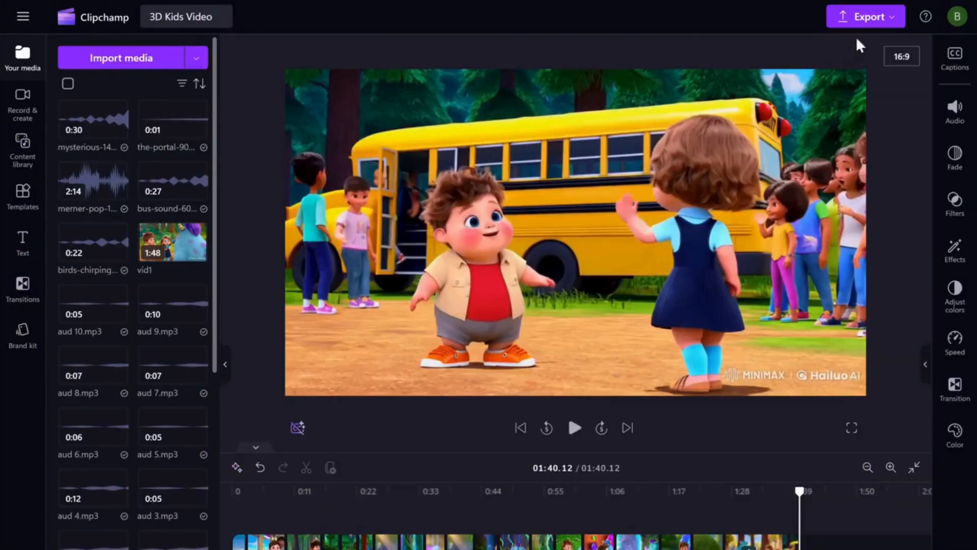
{"action": "left_click", "coordinate": [867, 22]}
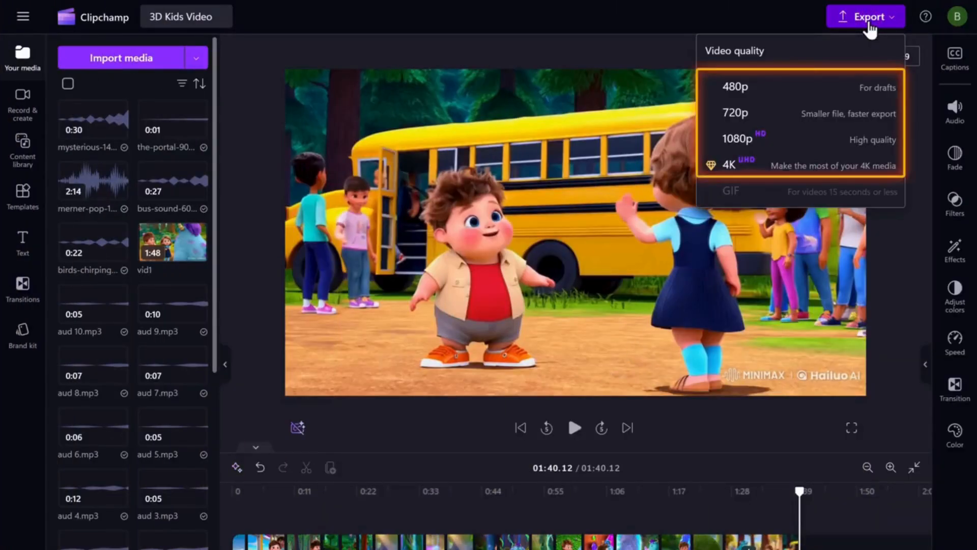
{"action": "left_click", "coordinate": [744, 141]}
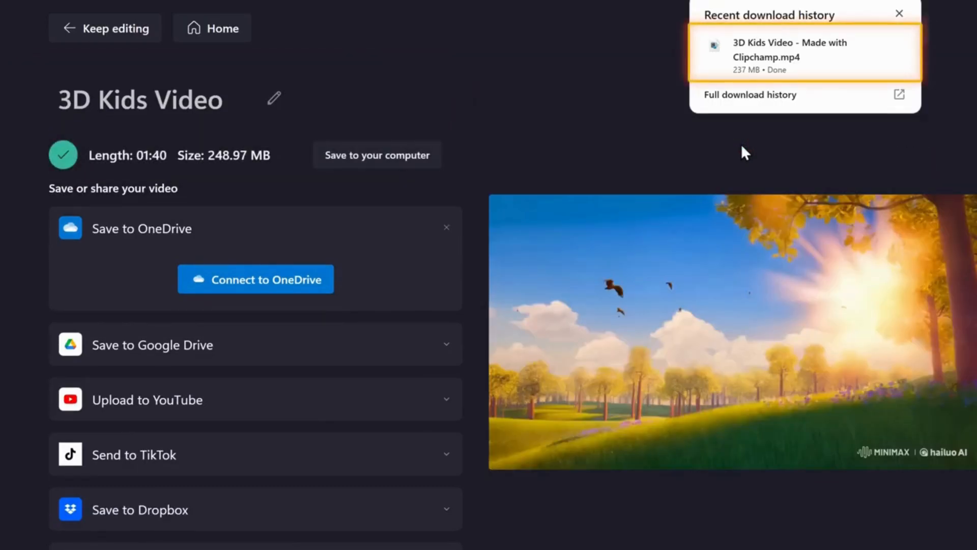
{"action": "left_click", "coordinate": [815, 48]}
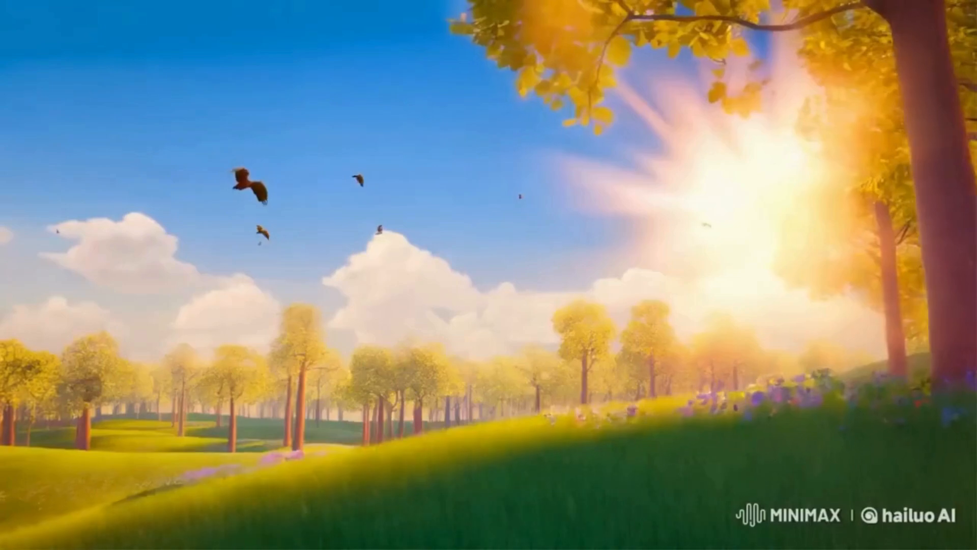